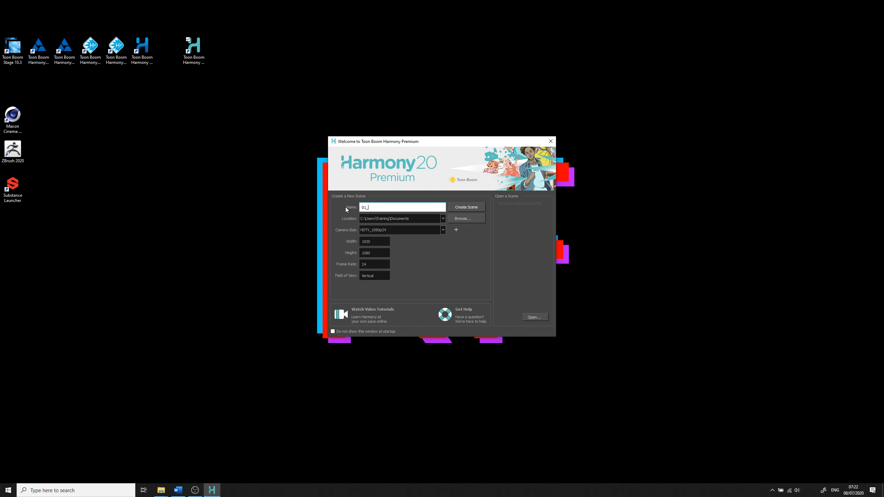
Name the new scene 01_First_Run and browse the camera size presets, keeping HDTV_1080p24
{"action": "type", "text": "irst_Run"}
{"action": "left_click", "coordinate": [442, 231]}
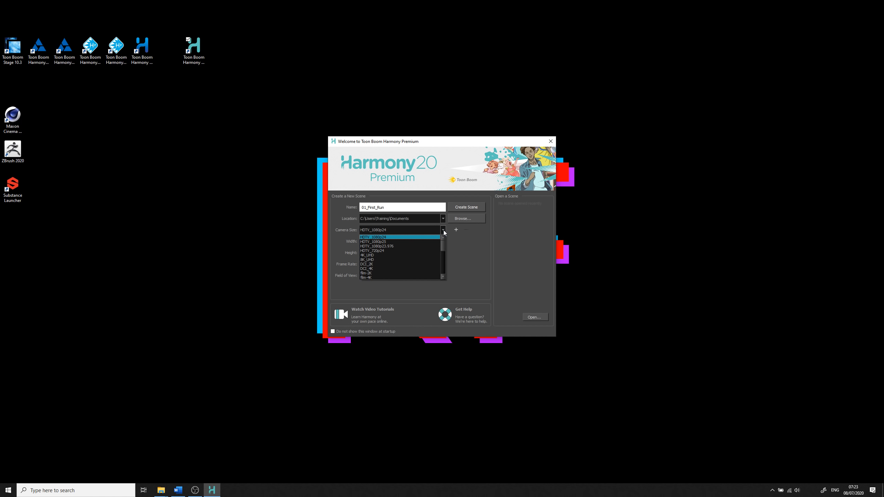
{"action": "scroll", "coordinate": [443, 245], "scroll_direction": "down", "scroll_amount": 2}
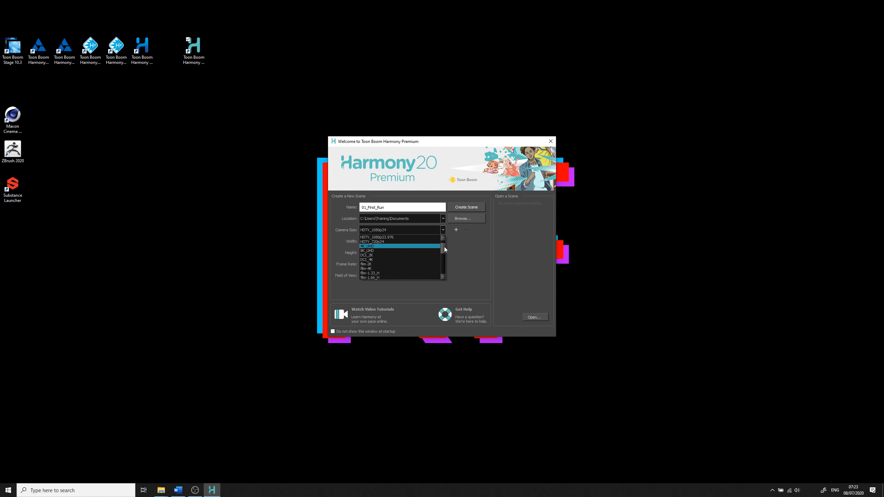
{"action": "left_click_drag", "start_coordinate": [444, 247], "coordinate": [440, 279]}
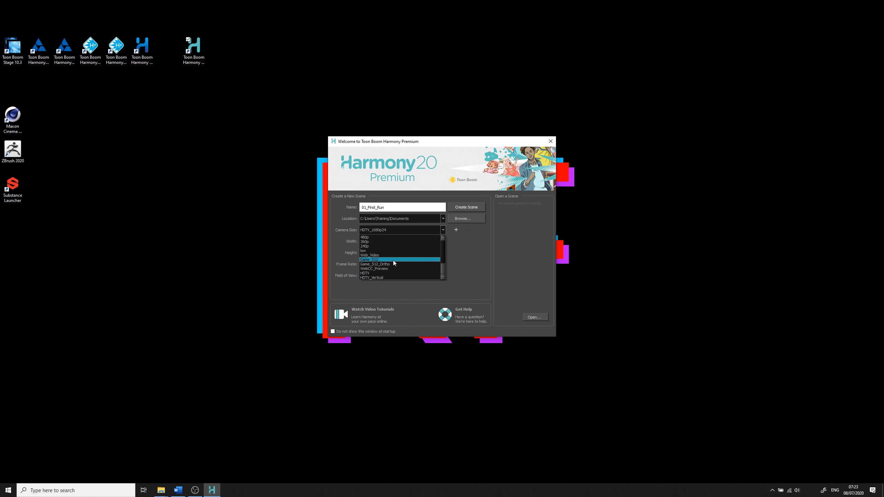
{"action": "left_click_drag", "start_coordinate": [443, 271], "coordinate": [440, 241]}
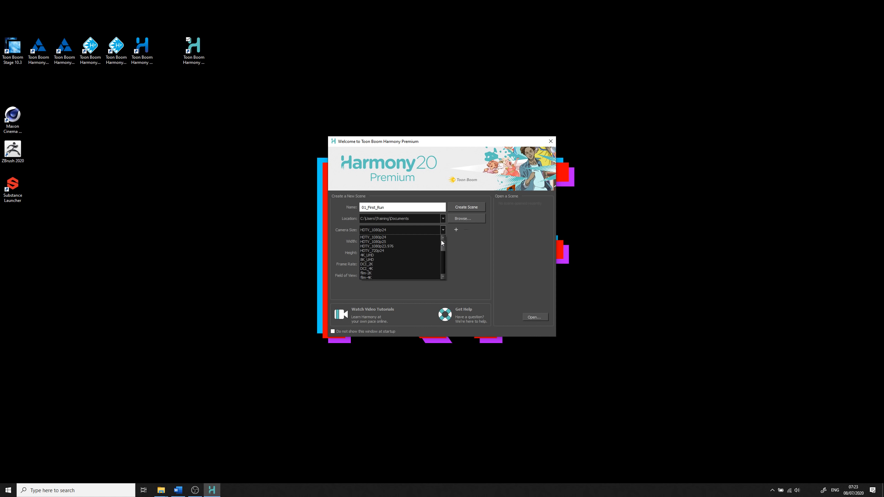
{"action": "left_click", "coordinate": [459, 237]}
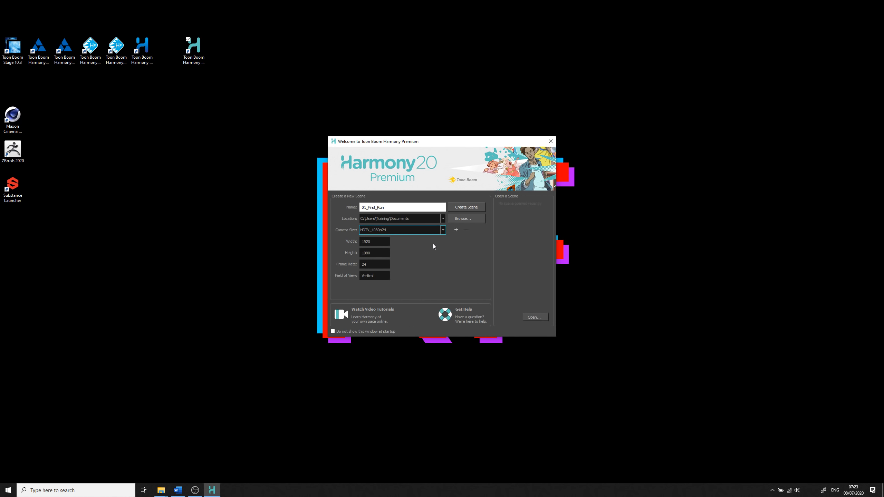
Review the camera size presets again and the custom resolution settings without creating a new resolution
{"action": "left_click", "coordinate": [396, 232]}
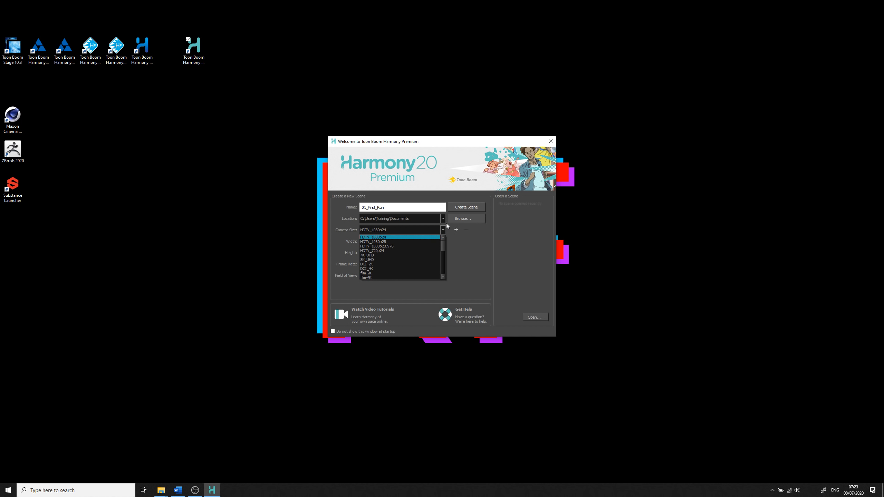
{"action": "left_click", "coordinate": [461, 241]}
{"action": "left_click", "coordinate": [455, 230]}
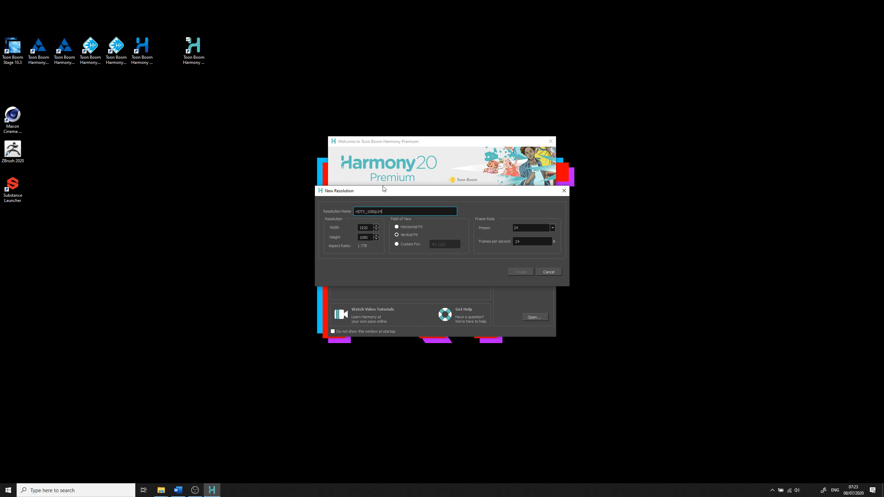
{"action": "left_click", "coordinate": [545, 273]}
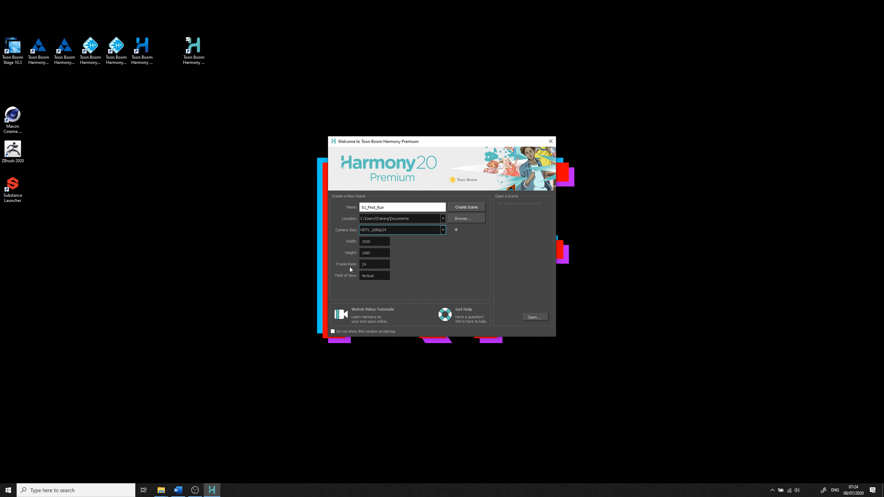
Try to create the scene as 01_First_Run, then rename it 01_First_Run_Again and create it
{"action": "left_click", "coordinate": [471, 209]}
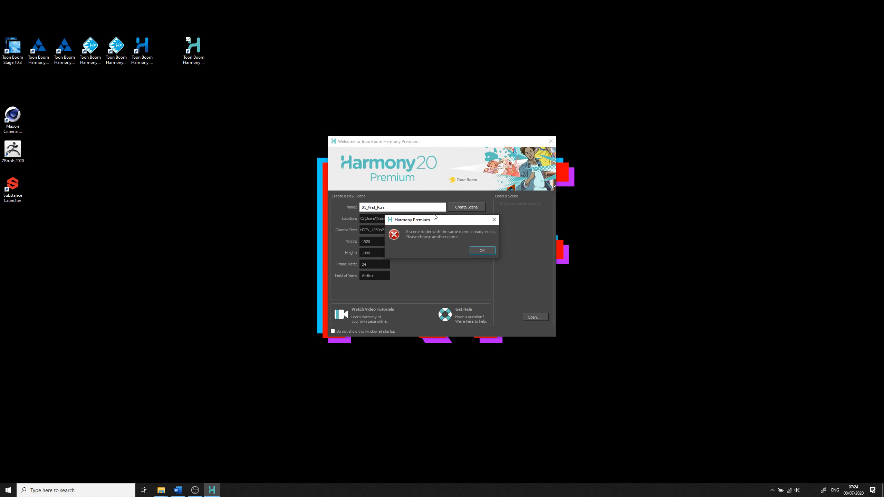
{"action": "left_click", "coordinate": [481, 251]}
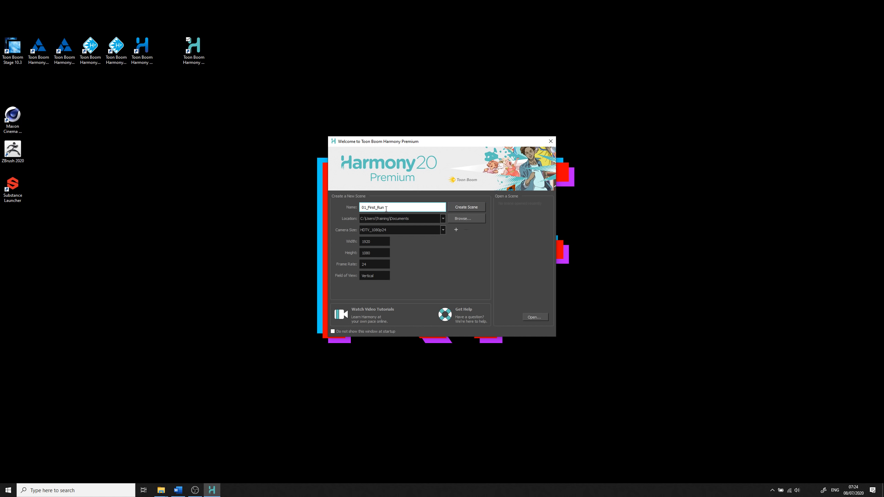
{"action": "type", "text": "_Again"}
{"action": "left_click", "coordinate": [457, 208]}
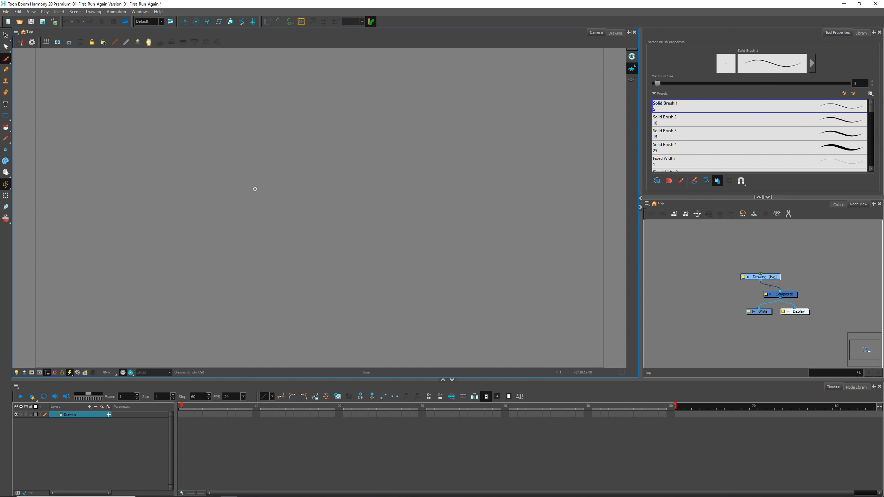
Open the 01_First_Run_Again folder from Documents in File Explorer and arrange it beside the Harmony window
{"action": "left_click_drag", "start_coordinate": [196, 4], "coordinate": [449, 50]}
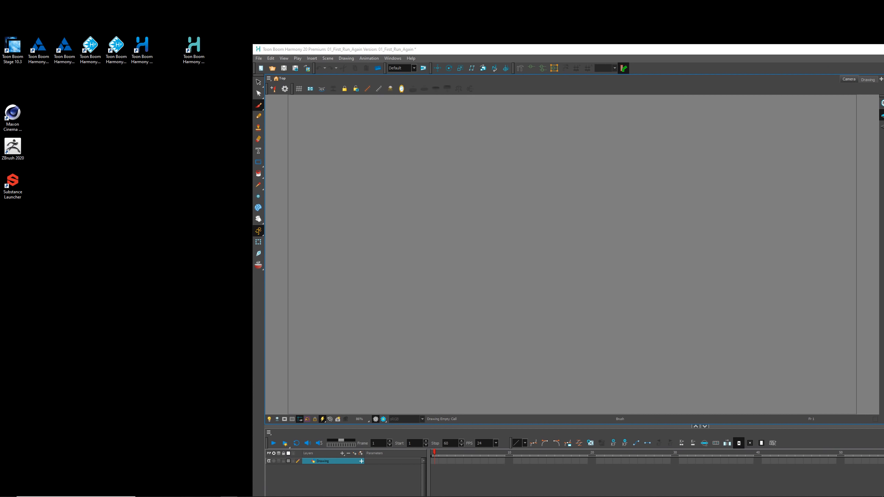
{"action": "left_click_drag", "start_coordinate": [0, 170], "coordinate": [134, 111]}
{"action": "double_click", "coordinate": [123, 192]}
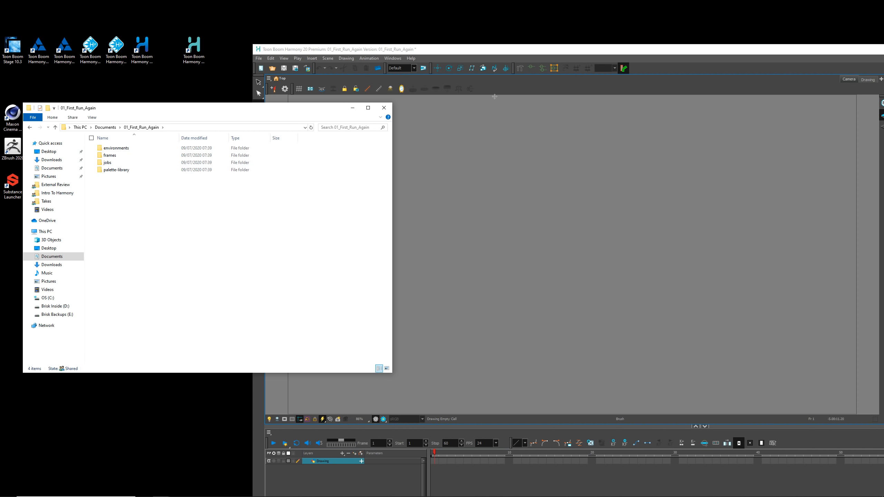
{"action": "left_click", "coordinate": [479, 52]}
{"action": "left_click_drag", "start_coordinate": [479, 52], "coordinate": [452, 57]}
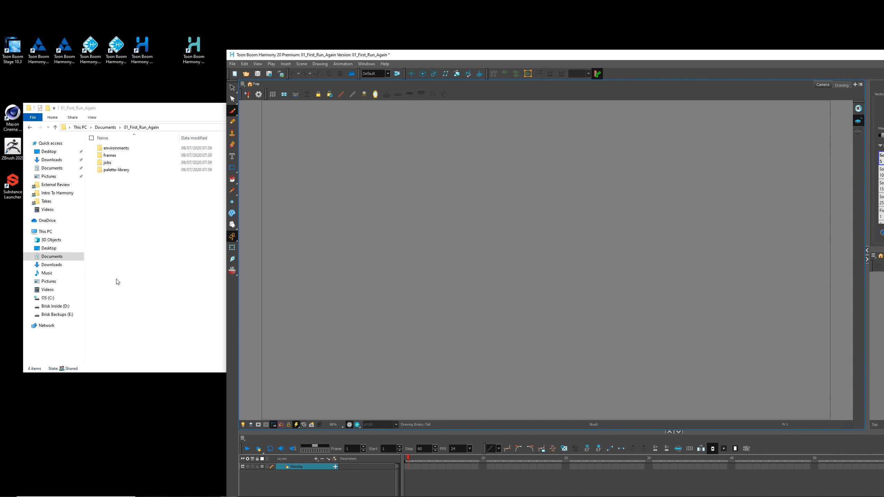
Save the scene, check its project folder, and return Harmony to full screen
{"action": "left_click", "coordinate": [258, 73]}
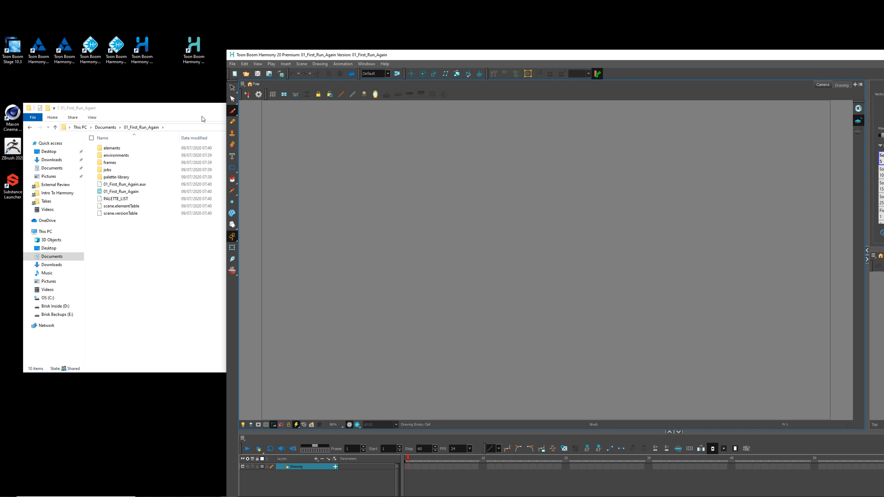
{"action": "left_click_drag", "start_coordinate": [202, 111], "coordinate": [180, 117]}
{"action": "left_click", "coordinate": [331, 115]}
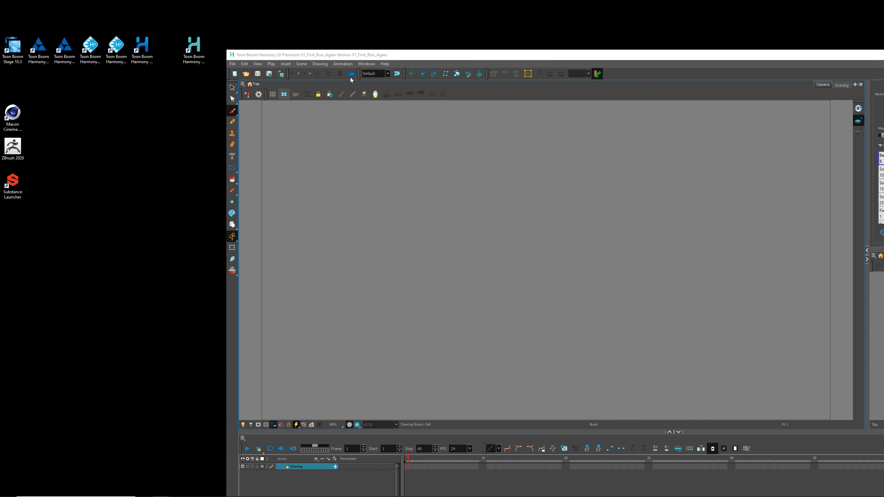
{"action": "left_click_drag", "start_coordinate": [401, 59], "coordinate": [216, 1]}
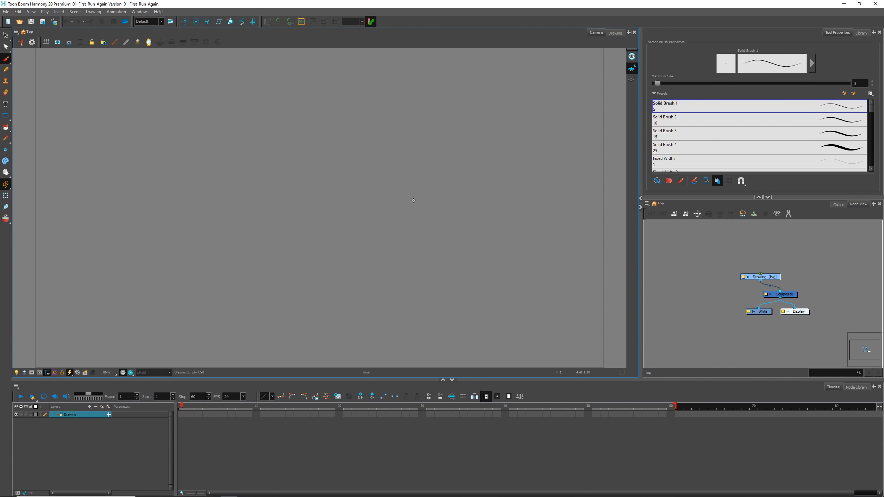
Display the Colour view with the scene's palette and return to the Node View
{"action": "left_click", "coordinate": [838, 204]}
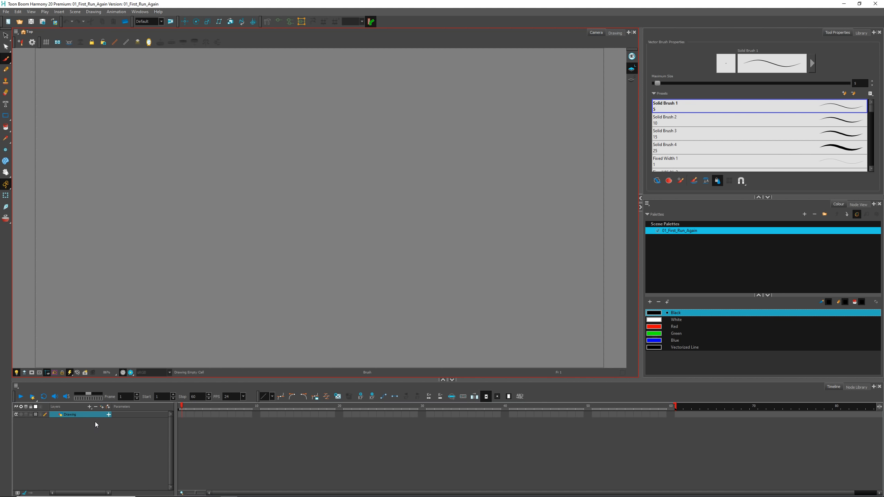
{"action": "left_click", "coordinate": [858, 205]}
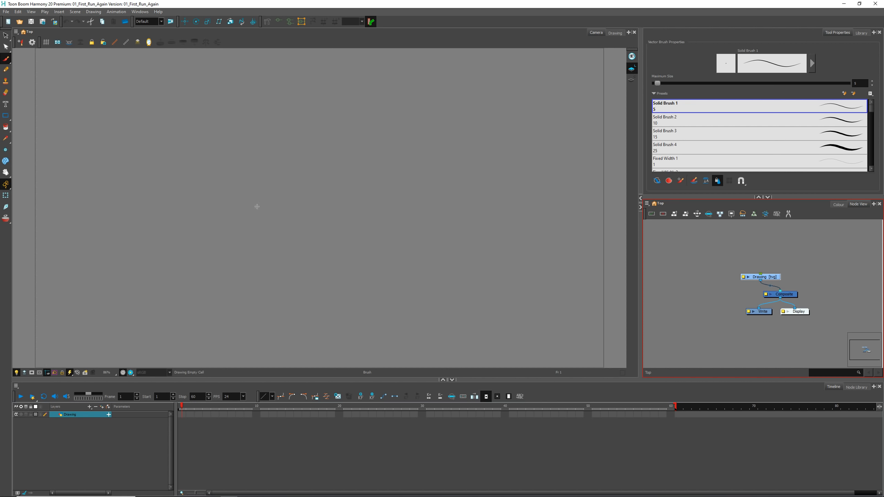
Brush two test squiggles across the Camera view with Solid Brush 1 and undo both strokes
{"action": "mouse_move", "coordinate": [171, 99]}
{"action": "left_mouse_down"}
{"action": "mouse_move", "coordinate": [217, 160]}
{"action": "mouse_move", "coordinate": [306, 223]}
{"action": "left_mouse_up"}
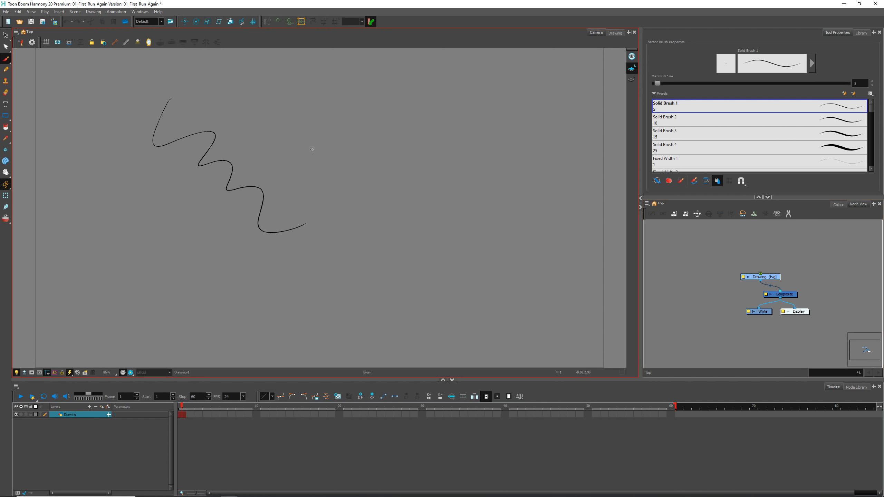
{"action": "mouse_move", "coordinate": [304, 116]}
{"action": "left_mouse_down"}
{"action": "mouse_move", "coordinate": [320, 184]}
{"action": "mouse_move", "coordinate": [432, 238]}
{"action": "left_mouse_up"}
{"action": "key", "text": "ctrl+z"}
{"action": "key", "text": "ctrl+z"}
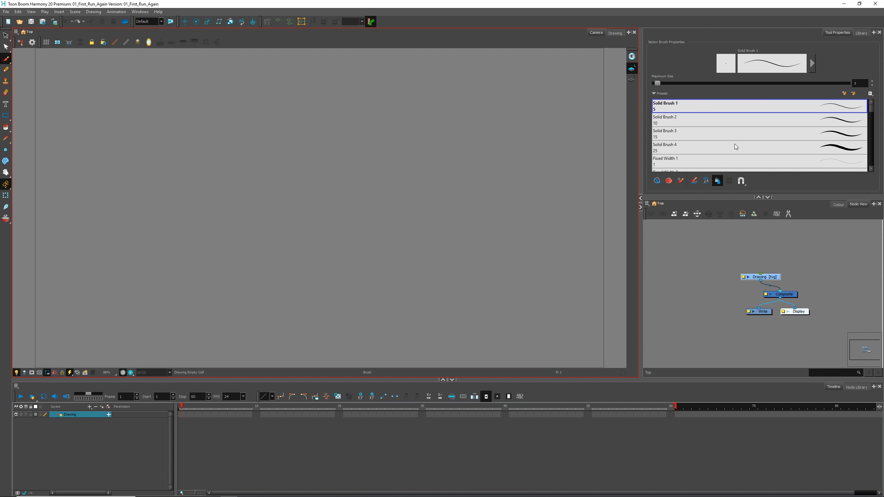
Activate the Tool Properties, Timeline and Camera views in turn, selecting the Drawing layer's first frame
{"action": "left_click", "coordinate": [758, 36]}
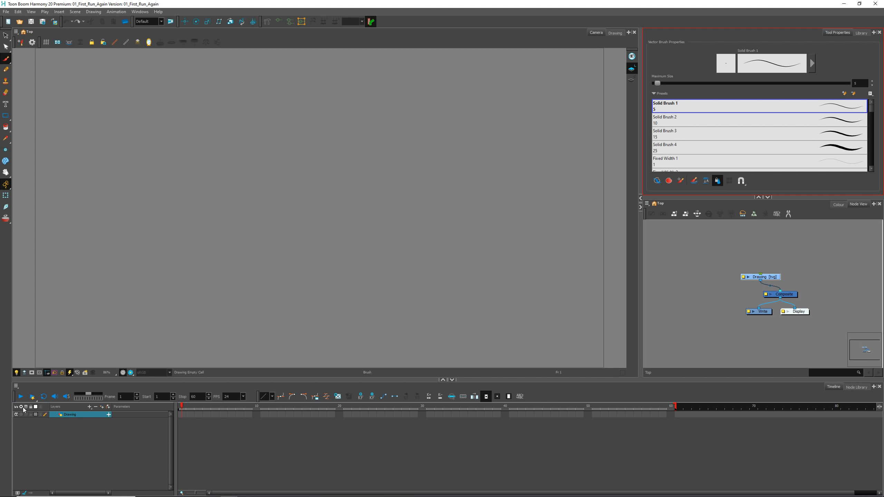
{"action": "left_click", "coordinate": [20, 397]}
{"action": "left_click", "coordinate": [20, 397]}
{"action": "left_click", "coordinate": [181, 414]}
{"action": "left_click_drag", "start_coordinate": [380, 412], "coordinate": [323, 410]}
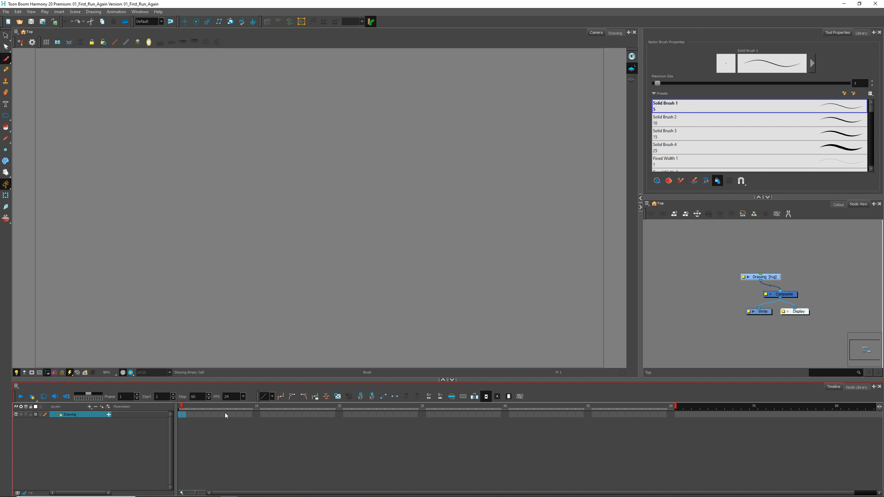
{"action": "left_click_drag", "start_coordinate": [208, 409], "coordinate": [256, 406]}
{"action": "left_click", "coordinate": [390, 33]}
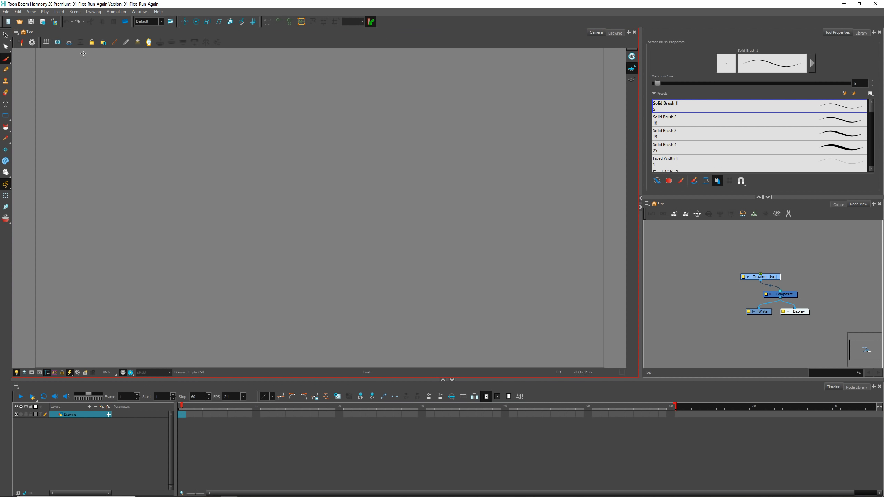
Open Preferences to view the General settings and close the dialog without changes
{"action": "left_click", "coordinate": [17, 11]}
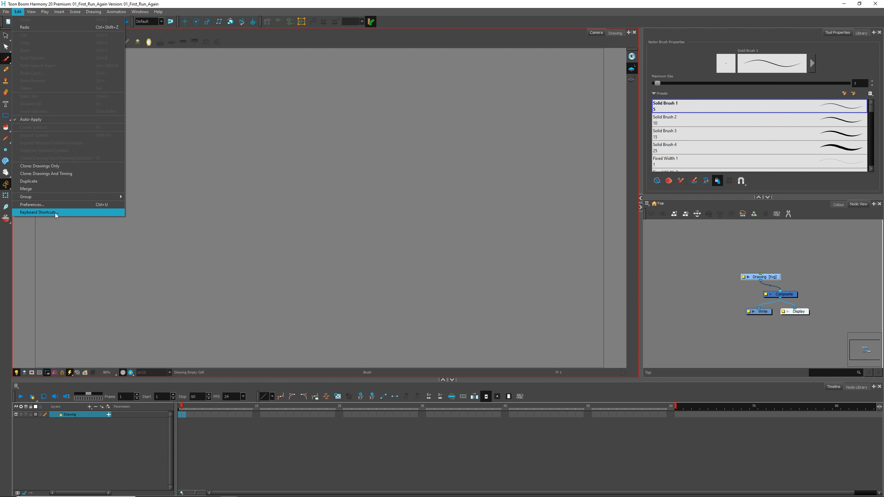
{"action": "left_click", "coordinate": [64, 205]}
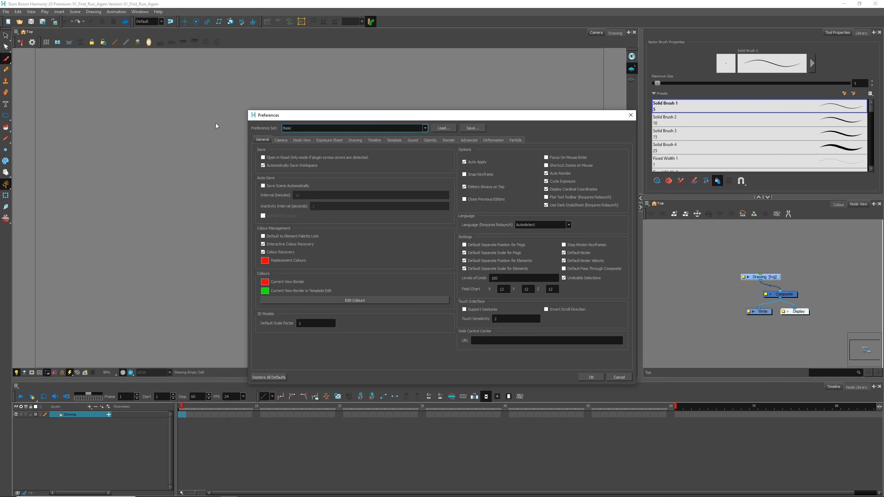
{"action": "left_click", "coordinate": [630, 115]}
Review the available keyboard shortcut sets, keep Toon Boom Harmony selected, and cancel the dialog
{"action": "left_click", "coordinate": [17, 12]}
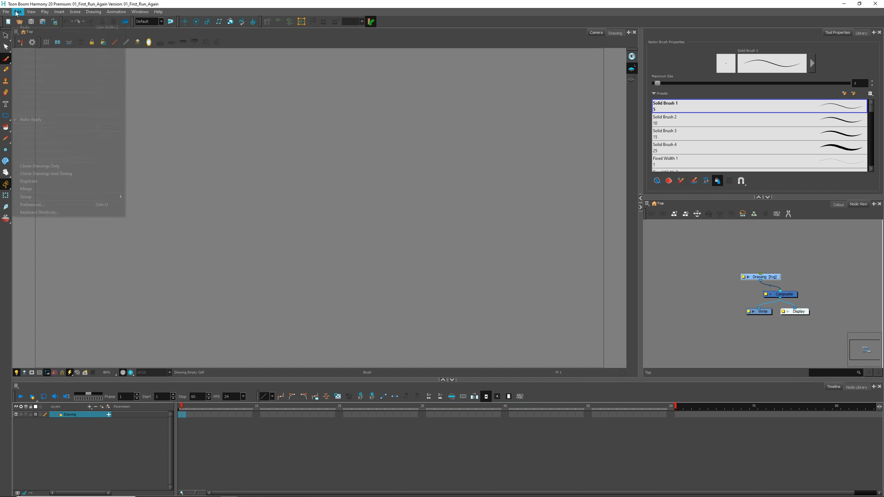
{"action": "left_click", "coordinate": [28, 212]}
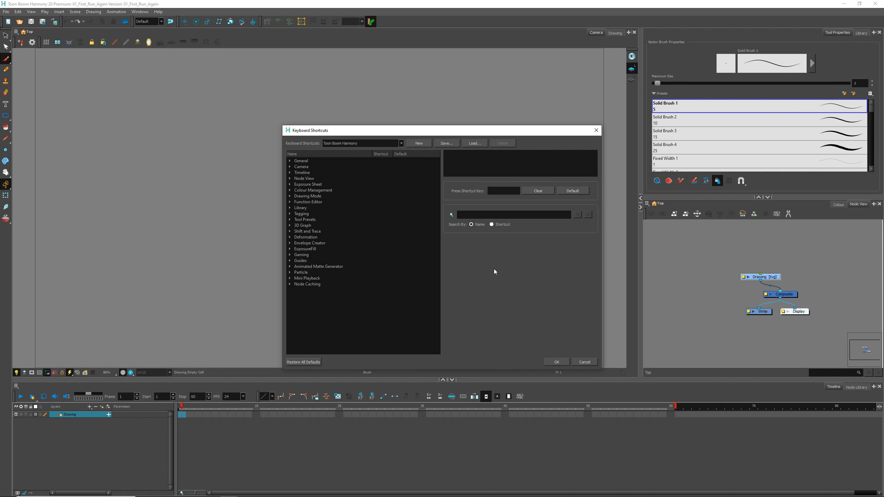
{"action": "left_click_drag", "start_coordinate": [463, 134], "coordinate": [390, 90]}
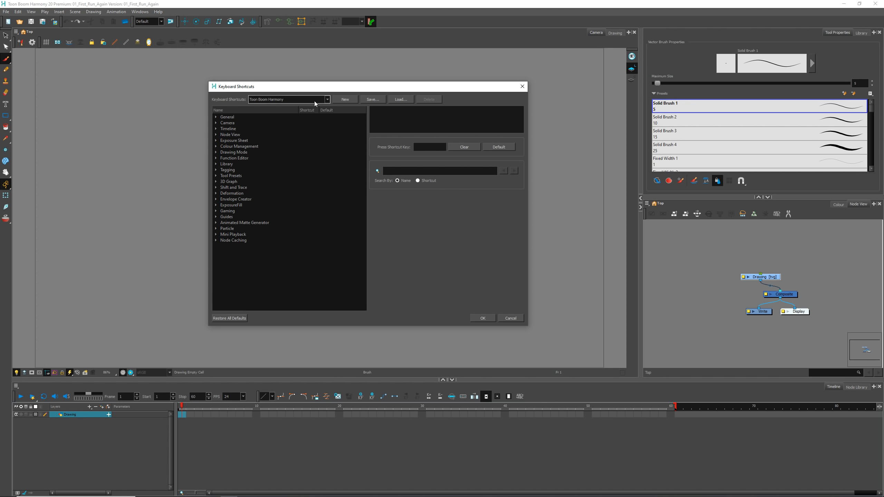
{"action": "left_click", "coordinate": [327, 99]}
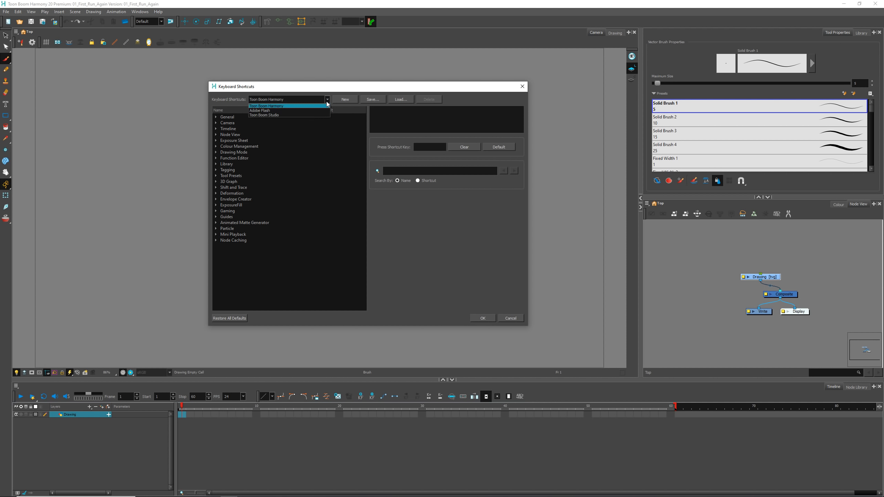
{"action": "left_click", "coordinate": [284, 107]}
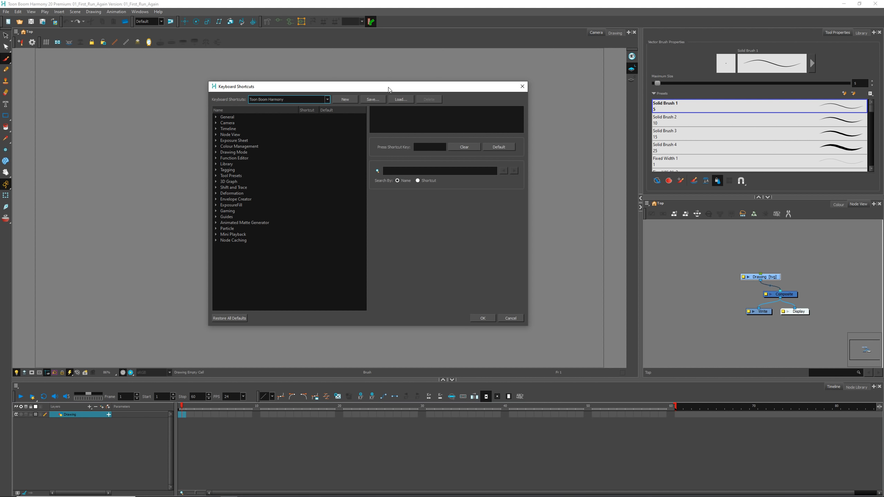
{"action": "left_click_drag", "start_coordinate": [388, 86], "coordinate": [385, 66]}
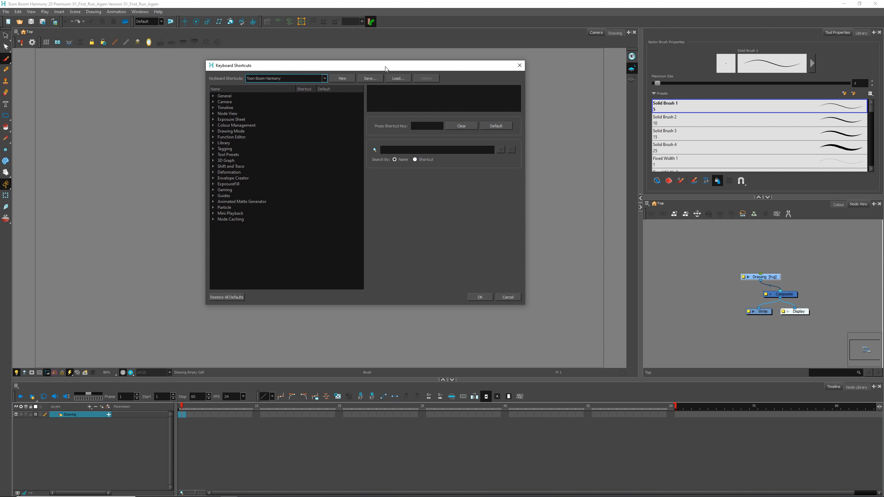
{"action": "left_click", "coordinate": [508, 297]}
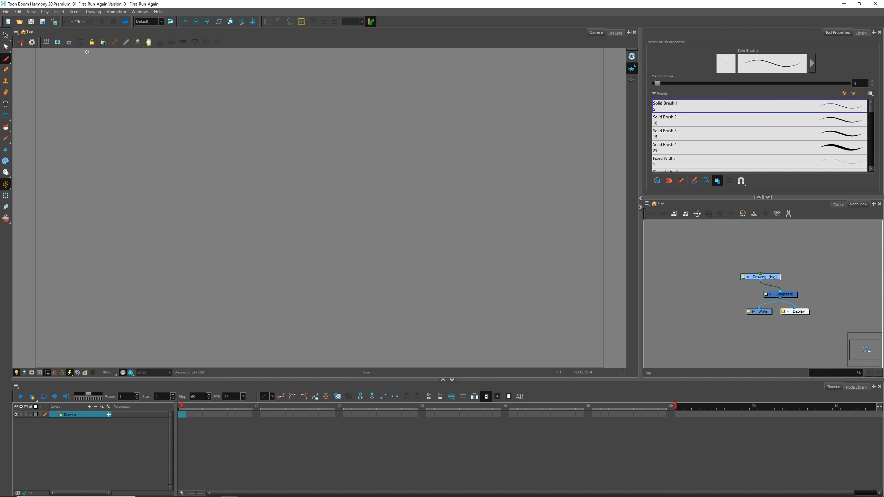
Draw a freehand circle in the upper middle of the Camera view with Solid Brush 1
{"action": "mouse_move", "coordinate": [288, 136]}
{"action": "left_mouse_down"}
{"action": "mouse_move", "coordinate": [276, 190]}
{"action": "mouse_move", "coordinate": [283, 143]}
{"action": "left_mouse_up"}
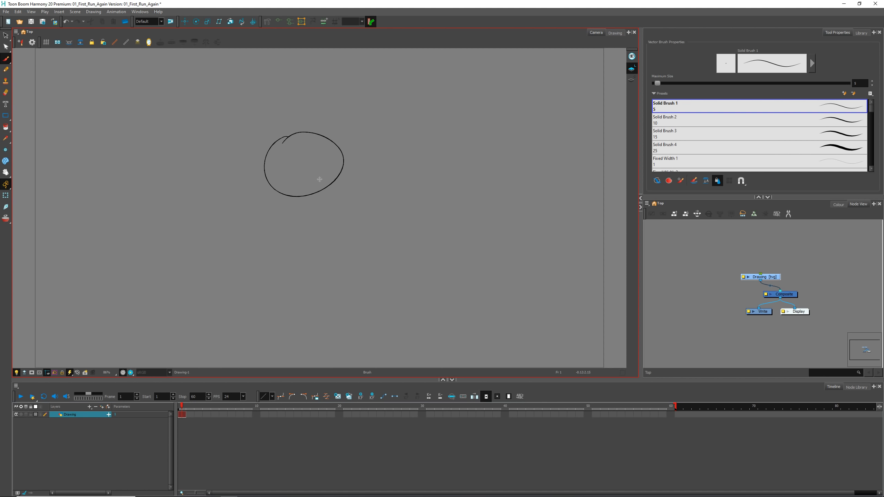
{"action": "scroll", "coordinate": [316, 176], "scroll_direction": "up", "scroll_amount": 4}
{"action": "scroll", "coordinate": [310, 167], "scroll_direction": "down", "scroll_amount": 3}
{"action": "scroll", "coordinate": [311, 171], "scroll_direction": "up", "scroll_amount": 1}
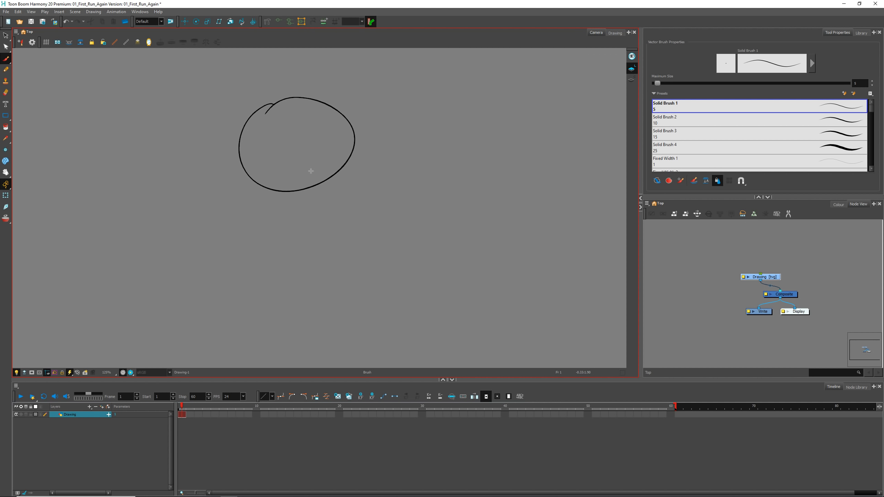
Examine the drawn circle in the Camera view at different zoom levels and positions
{"action": "key", "text": "space"}
{"action": "mouse_move", "coordinate": [310, 141]}
{"action": "left_mouse_down"}
{"action": "mouse_move", "coordinate": [327, 135]}
{"action": "mouse_move", "coordinate": [300, 148]}
{"action": "mouse_move", "coordinate": [282, 181]}
{"action": "mouse_move", "coordinate": [288, 168]}
{"action": "left_mouse_up"}
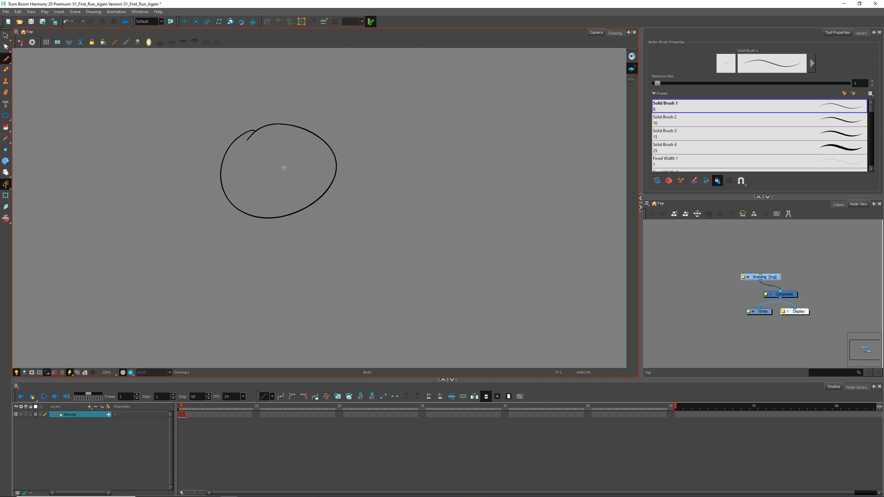
{"action": "scroll", "coordinate": [284, 167], "scroll_direction": "down", "scroll_amount": 2}
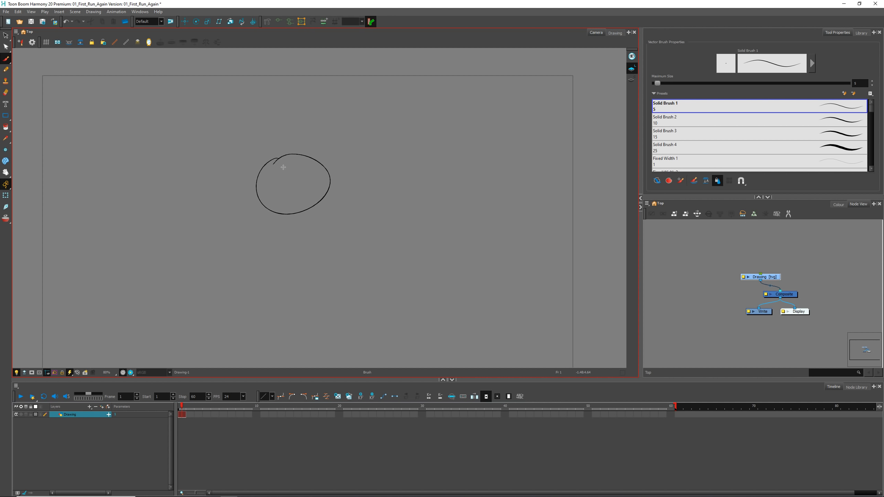
{"action": "scroll", "coordinate": [276, 191], "scroll_direction": "up", "scroll_amount": 1}
{"action": "key", "text": "space"}
{"action": "left_click_drag", "start_coordinate": [276, 191], "coordinate": [292, 163]}
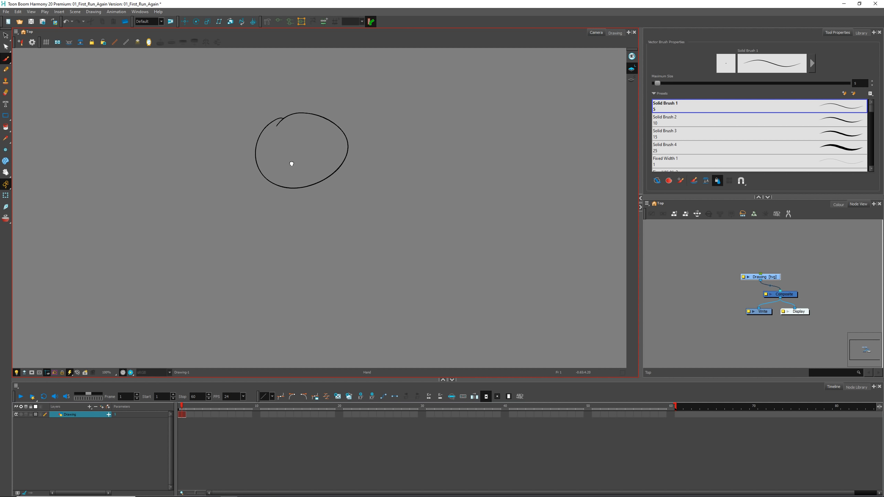
{"action": "scroll", "coordinate": [290, 177], "scroll_direction": "up", "scroll_amount": 4}
{"action": "scroll", "coordinate": [292, 161], "scroll_direction": "down", "scroll_amount": 2}
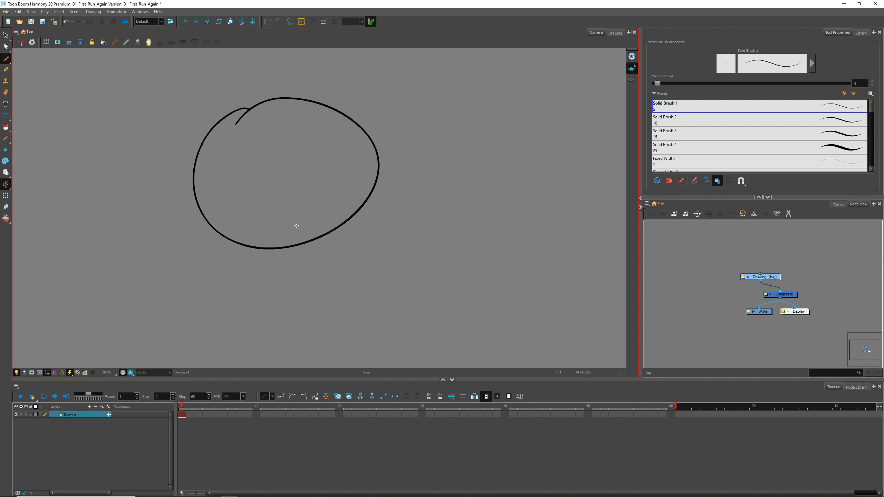
{"action": "scroll", "coordinate": [285, 216], "scroll_direction": "up", "scroll_amount": 2}
Review the Focus On Mouse Enter option in the General preferences and cancel the dialog
{"action": "left_click", "coordinate": [18, 11]}
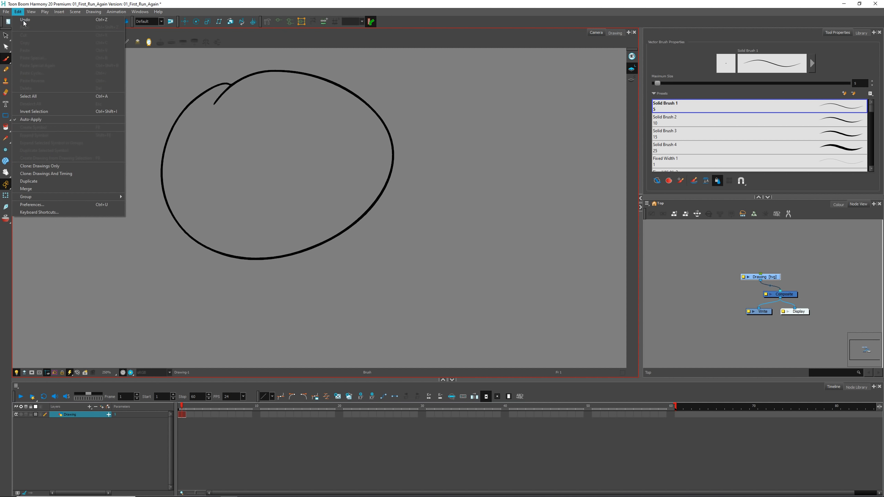
{"action": "left_click", "coordinate": [57, 205]}
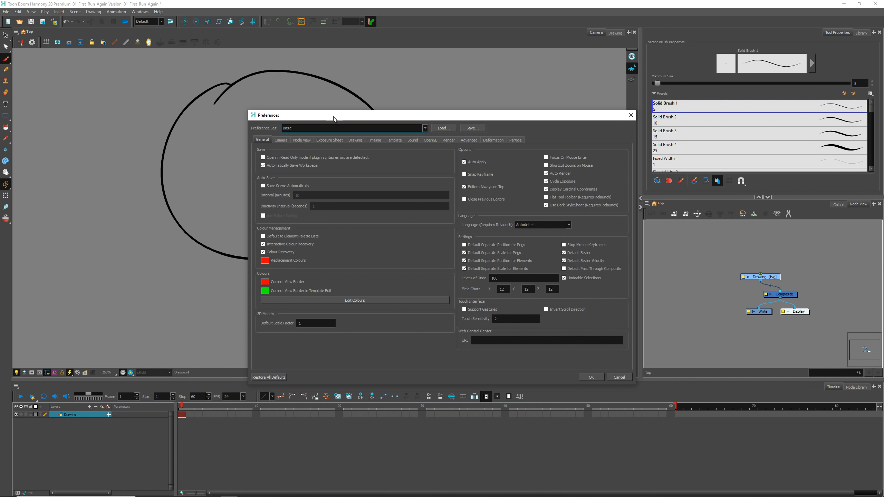
{"action": "left_click_drag", "start_coordinate": [337, 118], "coordinate": [270, 78]}
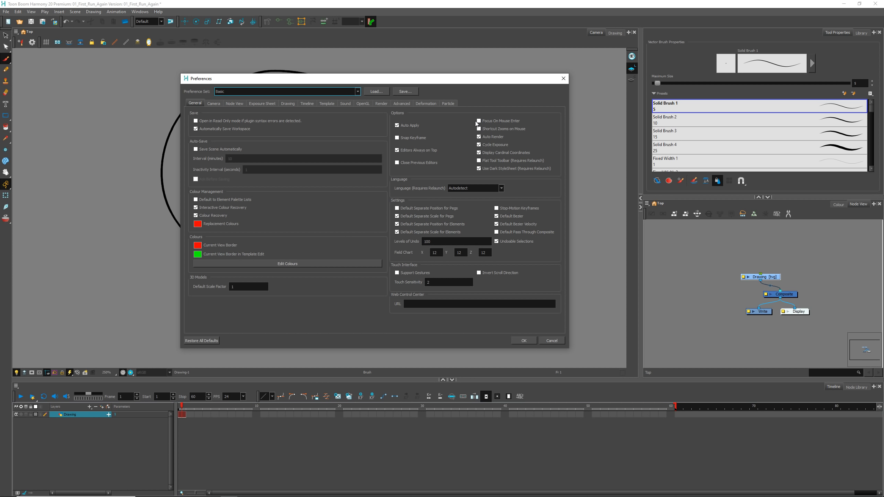
{"action": "left_click", "coordinate": [551, 340]}
Zoom repeatedly in and out on the circle to inspect how the active Camera view responds
{"action": "scroll", "coordinate": [296, 169], "scroll_direction": "down", "scroll_amount": 5}
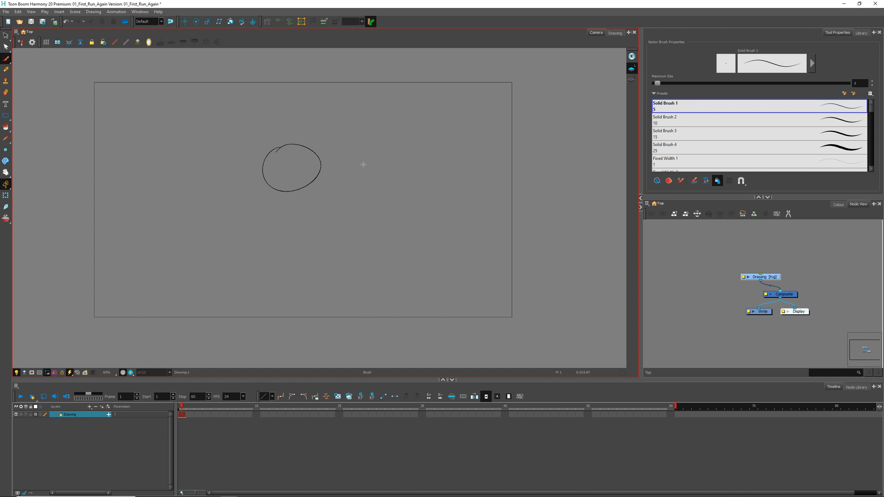
{"action": "key", "text": "2"}
{"action": "key", "text": "2"}
{"action": "key", "text": "2"}
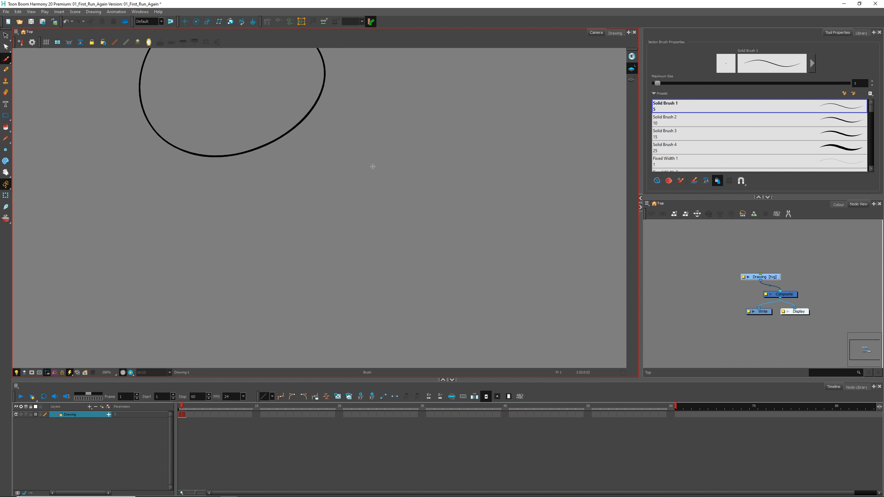
{"action": "key", "text": "1"}
{"action": "key", "text": "1"}
{"action": "key", "text": "2"}
{"action": "key", "text": "2"}
{"action": "key", "text": "1"}
{"action": "key", "text": "1"}
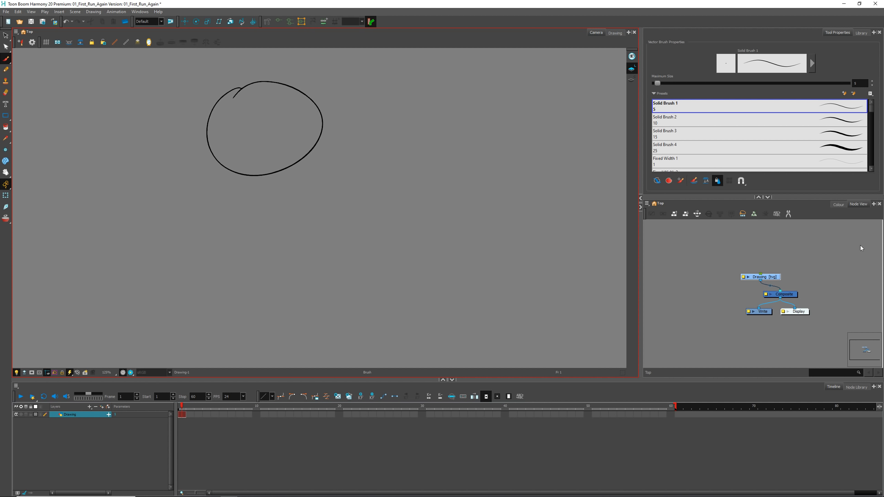
{"action": "key", "text": "2"}
{"action": "key", "text": "2"}
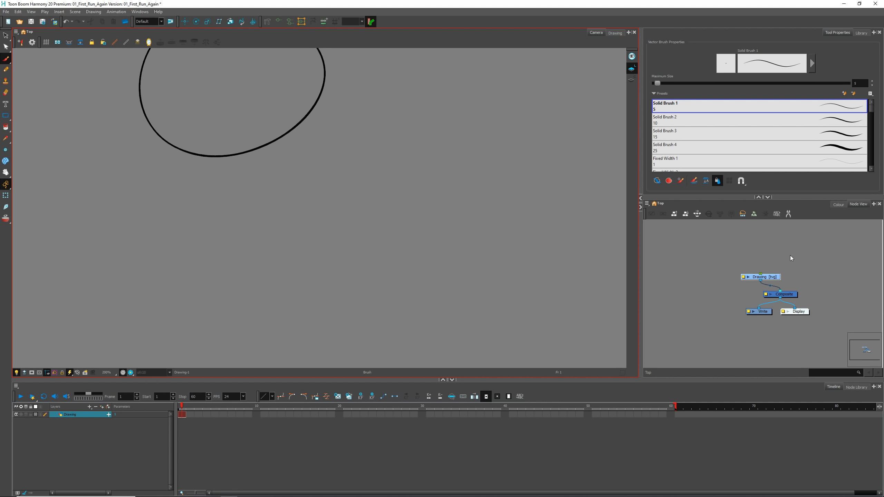
{"action": "key", "text": "2"}
{"action": "key", "text": "1"}
{"action": "key", "text": "1"}
{"action": "key", "text": "1"}
{"action": "key", "text": "1"}
{"action": "key", "text": "1"}
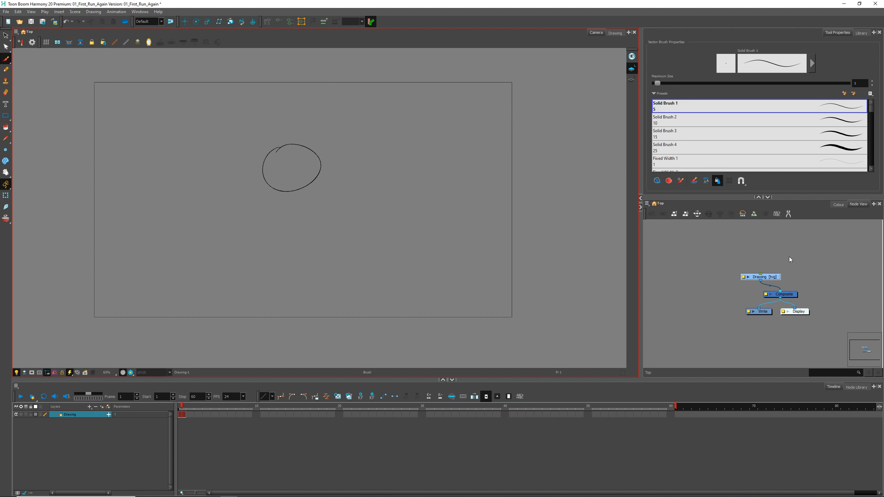
{"action": "key", "text": "2"}
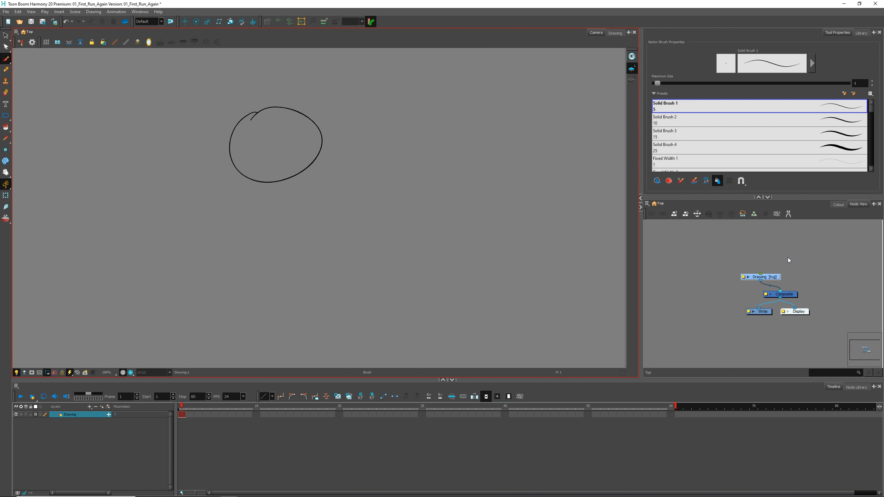
{"action": "key", "text": "2"}
{"action": "key", "text": "1"}
{"action": "key", "text": "2"}
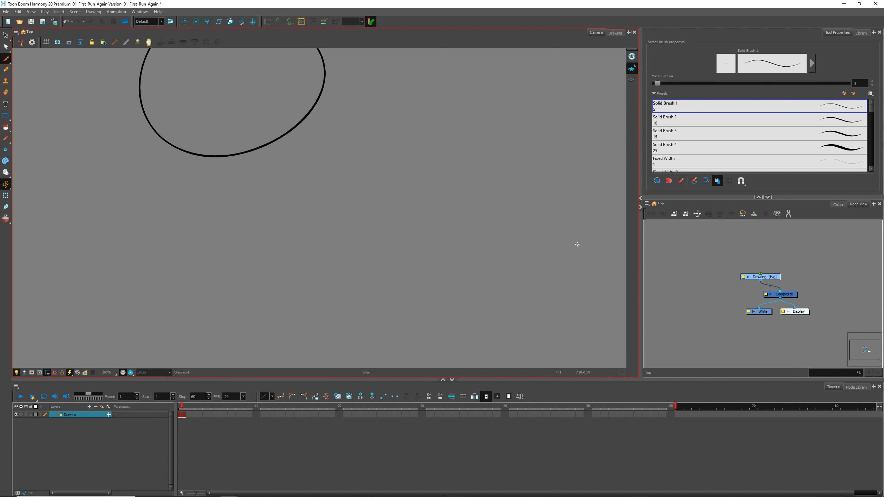
Activate the Node View, inspect its node network at several zoom levels, and select the Composite node
{"action": "left_click", "coordinate": [814, 214]}
{"action": "key", "text": "2"}
{"action": "key", "text": "2"}
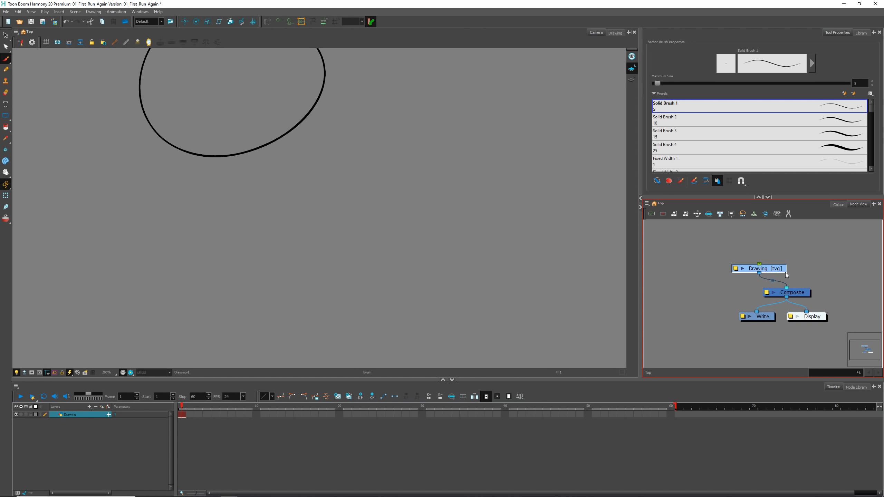
{"action": "key", "text": "2"}
{"action": "key", "text": "1"}
{"action": "key", "text": "1"}
{"action": "key", "text": "1"}
{"action": "key", "text": "2"}
{"action": "key", "text": "2"}
{"action": "key", "text": "2"}
{"action": "key", "text": "2"}
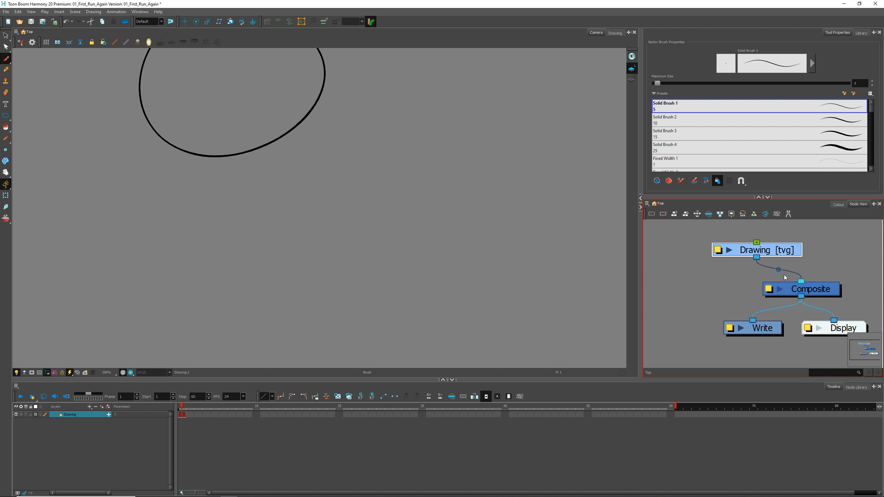
{"action": "key", "text": "1"}
{"action": "key", "text": "1"}
{"action": "key", "text": "1"}
{"action": "key", "text": "2"}
{"action": "key", "text": "2"}
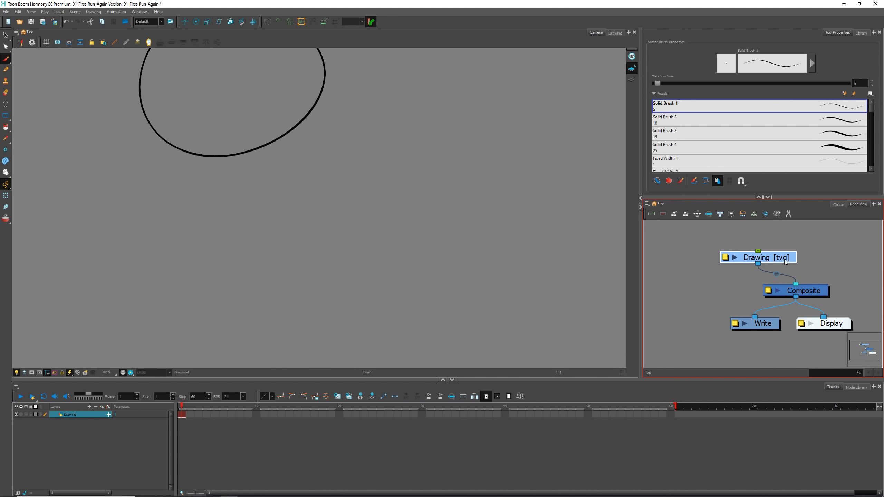
{"action": "key", "text": "1"}
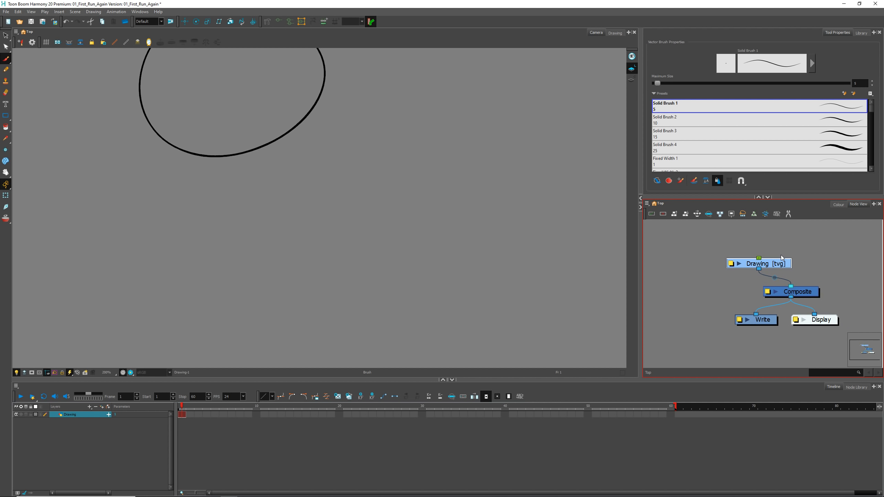
{"action": "left_click_drag", "start_coordinate": [808, 253], "coordinate": [836, 289]}
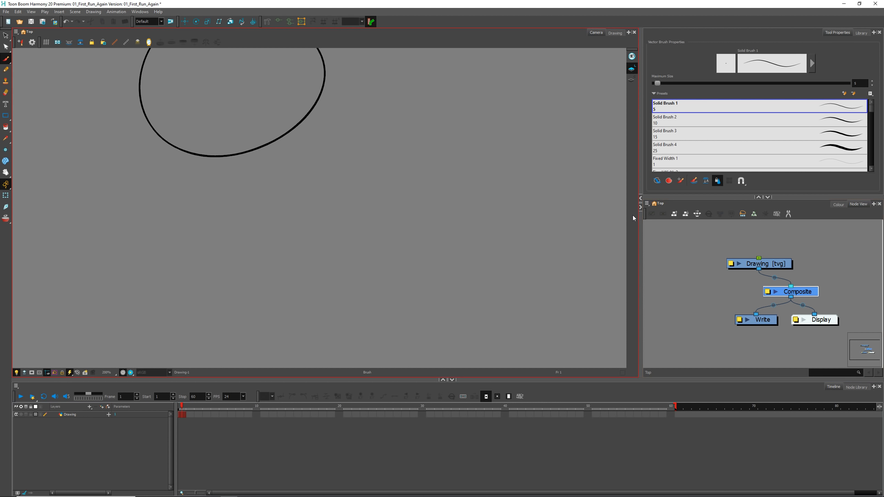
Enable Focus On Mouse Enter in the General preferences and accept the change
{"action": "left_click", "coordinate": [17, 12]}
{"action": "left_click", "coordinate": [46, 205]}
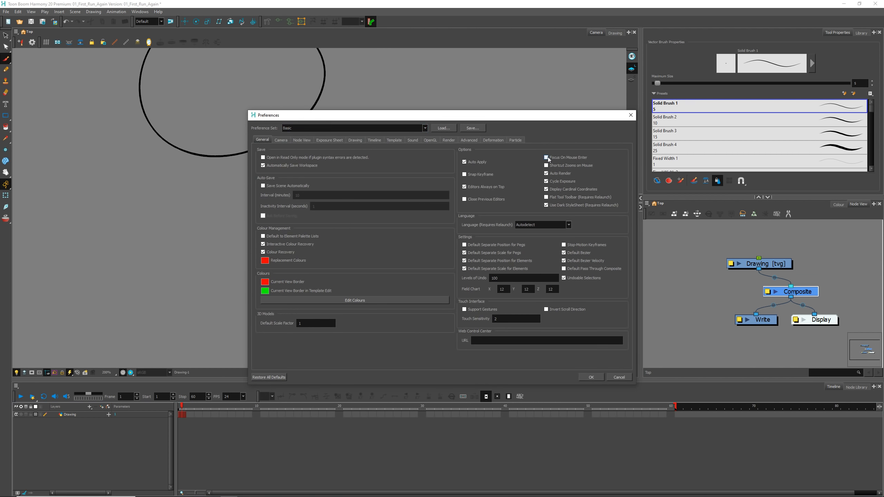
{"action": "left_click", "coordinate": [594, 379]}
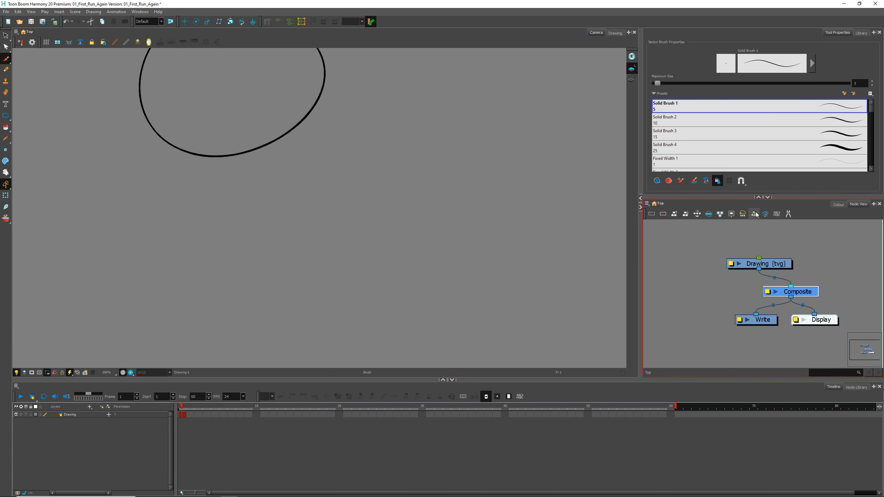
Test pointer-based focus by zooming and panning the Camera view and Node View in turn
{"action": "key", "text": "2"}
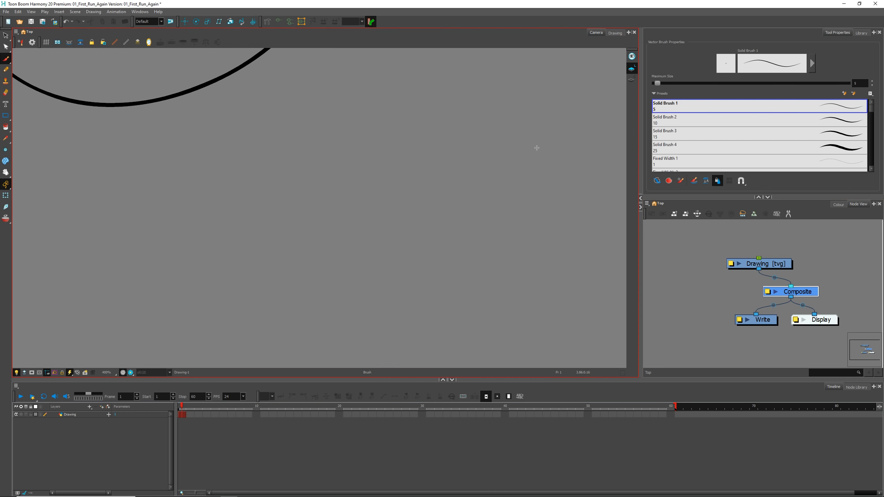
{"action": "scroll", "coordinate": [534, 147], "scroll_direction": "down", "scroll_amount": 3}
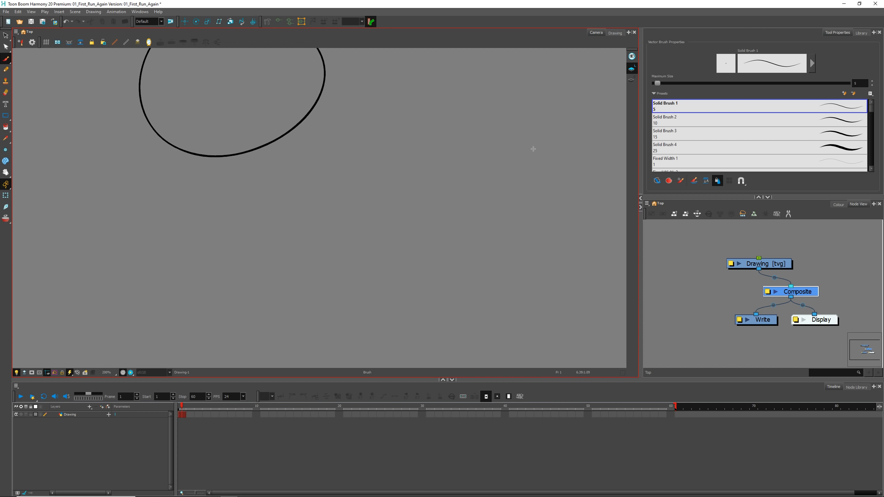
{"action": "scroll", "coordinate": [557, 154], "scroll_direction": "up", "scroll_amount": 2}
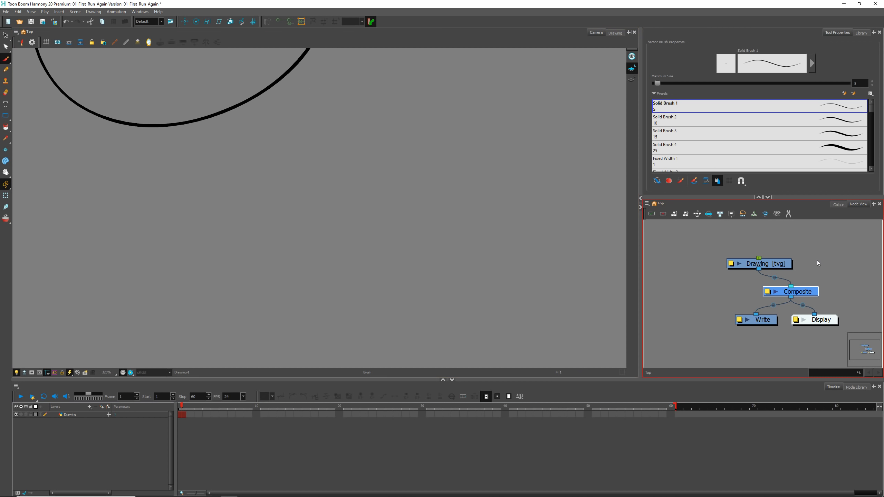
{"action": "scroll", "coordinate": [801, 258], "scroll_direction": "up", "scroll_amount": 5}
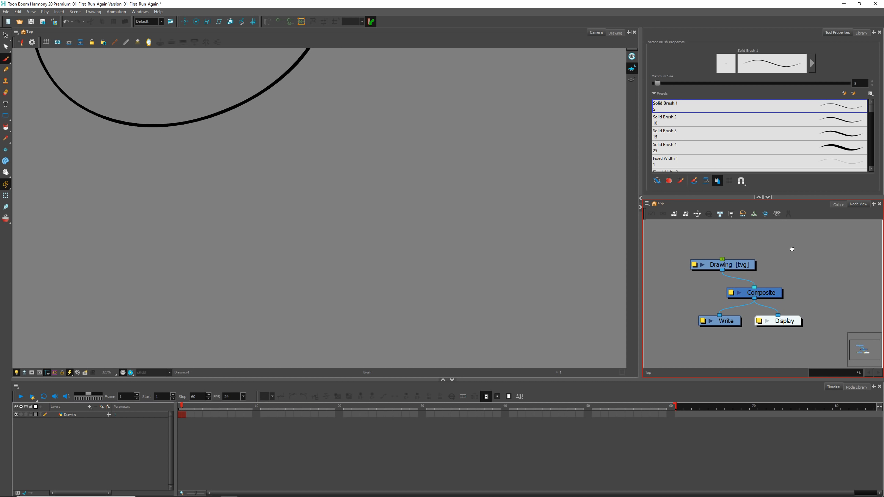
{"action": "scroll", "coordinate": [783, 257], "scroll_direction": "down", "scroll_amount": 2}
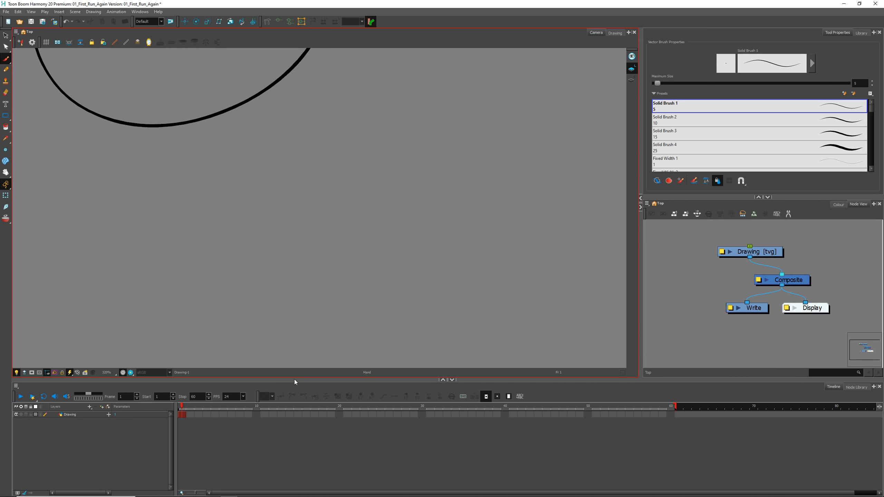
{"action": "scroll", "coordinate": [215, 431], "scroll_direction": "up", "scroll_amount": 2}
{"action": "scroll", "coordinate": [216, 431], "scroll_direction": "down", "scroll_amount": 2}
{"action": "scroll", "coordinate": [374, 217], "scroll_direction": "down", "scroll_amount": 2}
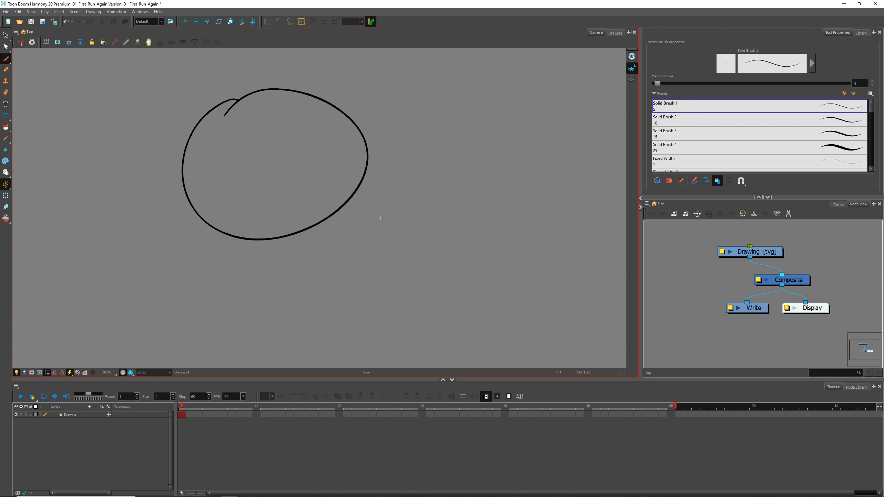
{"action": "mouse_move", "coordinate": [397, 231]}
{"action": "left_mouse_down"}
{"action": "mouse_move", "coordinate": [343, 219]}
{"action": "mouse_move", "coordinate": [361, 207]}
{"action": "left_mouse_up"}
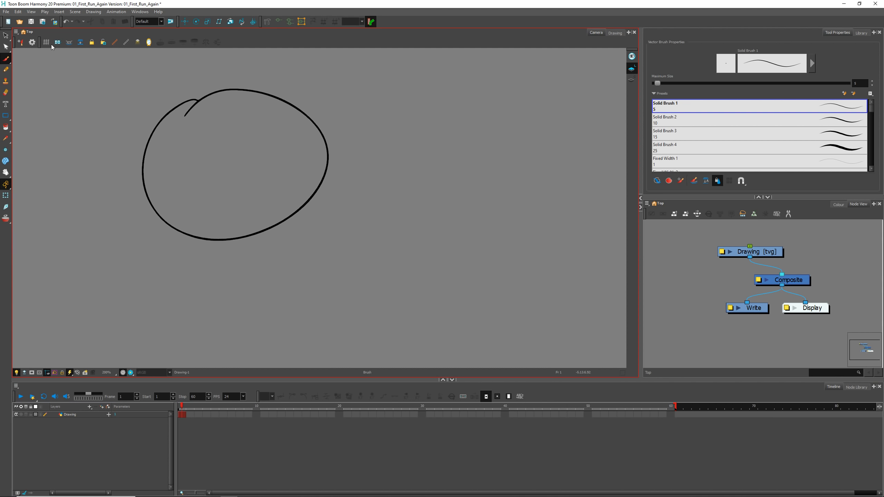
Reopen the General preferences and set Levels of Undo to 440
{"action": "left_click", "coordinate": [18, 11]}
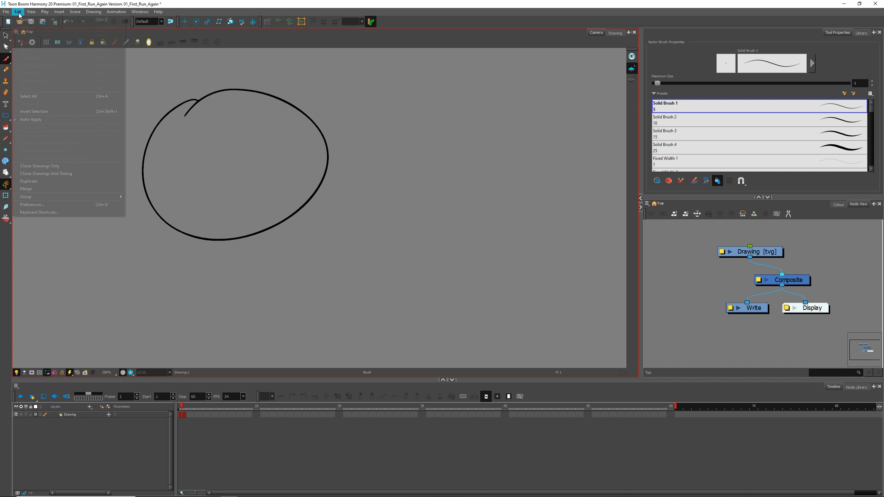
{"action": "left_click", "coordinate": [49, 205]}
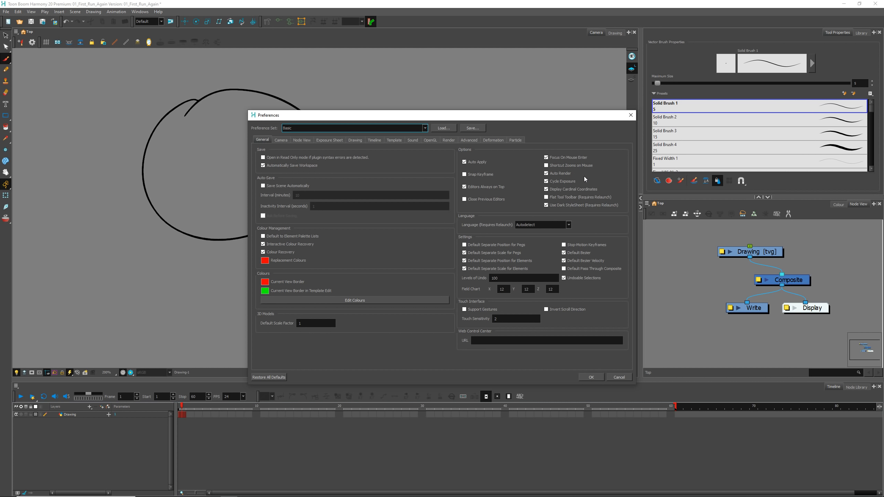
{"action": "double_click", "coordinate": [490, 280]}
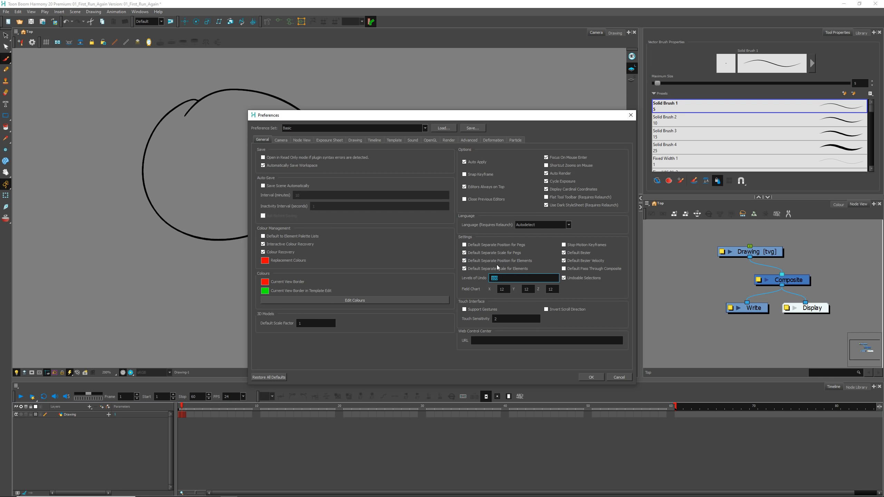
{"action": "type", "text": "440"}
{"action": "left_click_drag", "start_coordinate": [520, 278], "coordinate": [468, 278]}
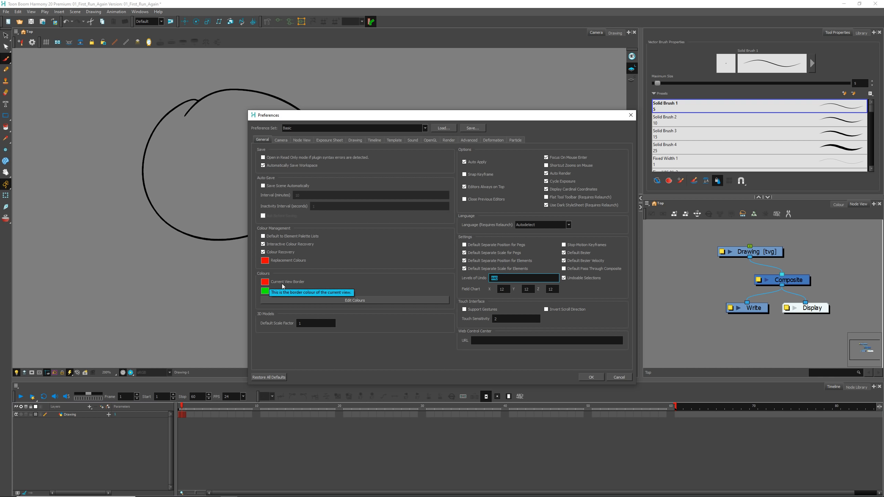
Set the Current View Border colour to a bright blue with hue 203, saturation 254 and value 255, and accept the preferences
{"action": "left_click", "coordinate": [264, 282]}
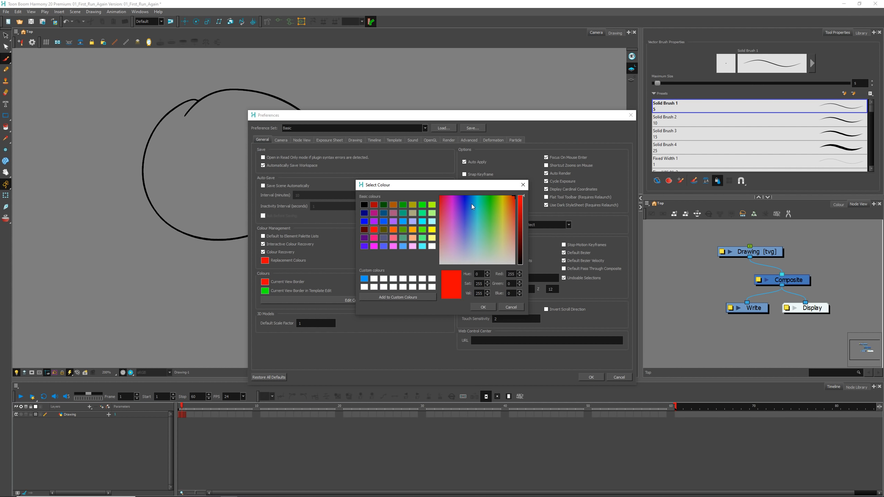
{"action": "left_click_drag", "start_coordinate": [471, 204], "coordinate": [457, 203]}
{"action": "left_click", "coordinate": [374, 221]}
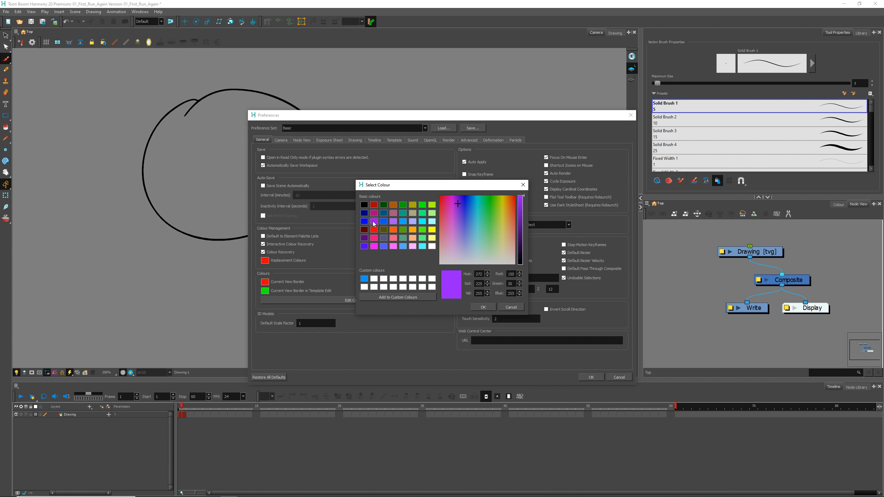
{"action": "left_click", "coordinate": [413, 213]}
{"action": "left_click", "coordinate": [474, 193]}
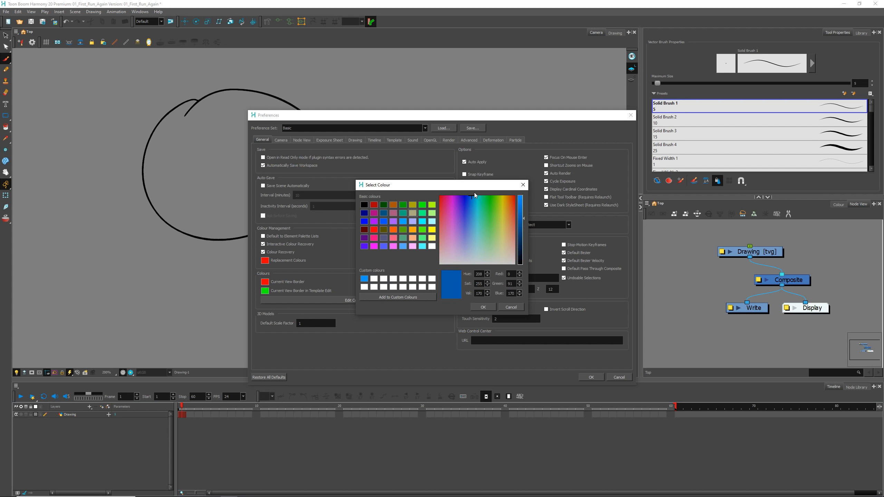
{"action": "left_click_drag", "start_coordinate": [475, 192], "coordinate": [474, 192]}
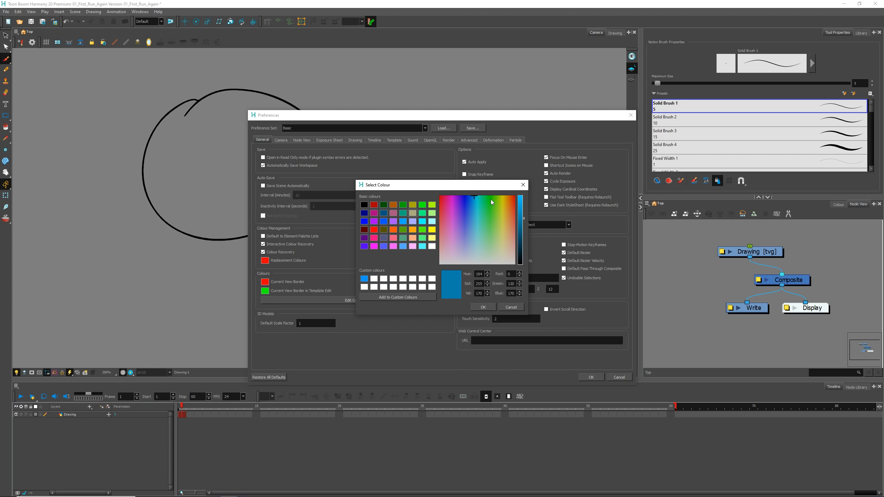
{"action": "left_click_drag", "start_coordinate": [522, 215], "coordinate": [523, 195]}
{"action": "left_click", "coordinate": [472, 196]}
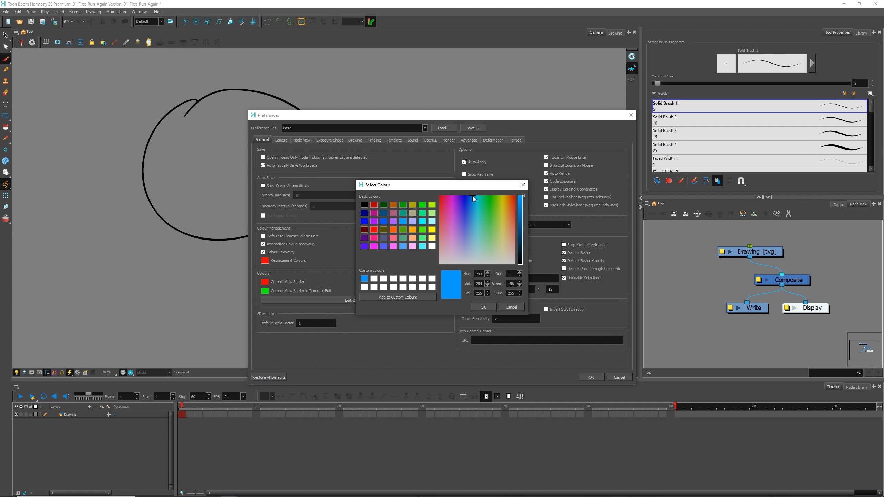
{"action": "left_click", "coordinate": [490, 306]}
{"action": "left_click", "coordinate": [580, 377]}
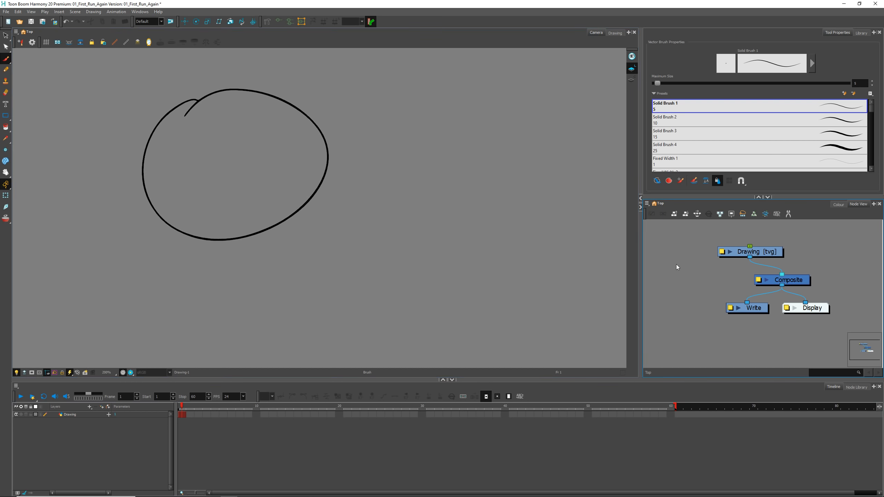
Reopen the preferences and look through the Camera, Node View, Exposure Sheet, Drawing and Timeline settings
{"action": "left_click", "coordinate": [19, 11]}
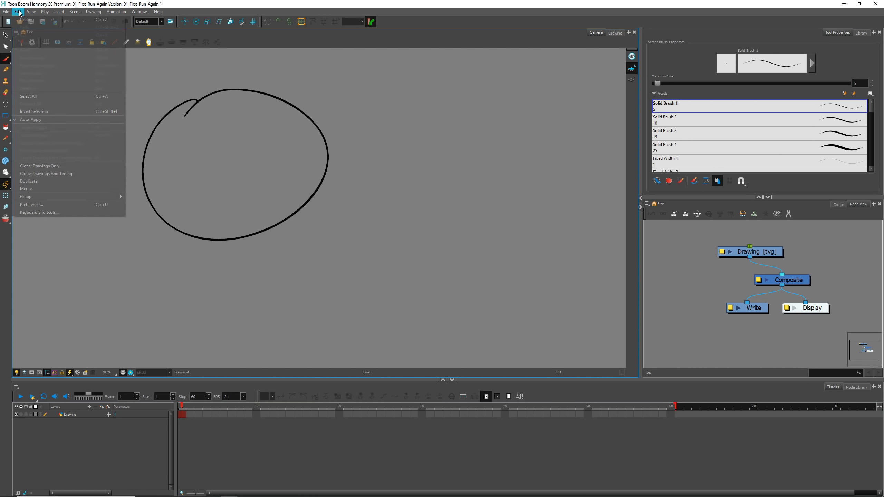
{"action": "left_click", "coordinate": [52, 205]}
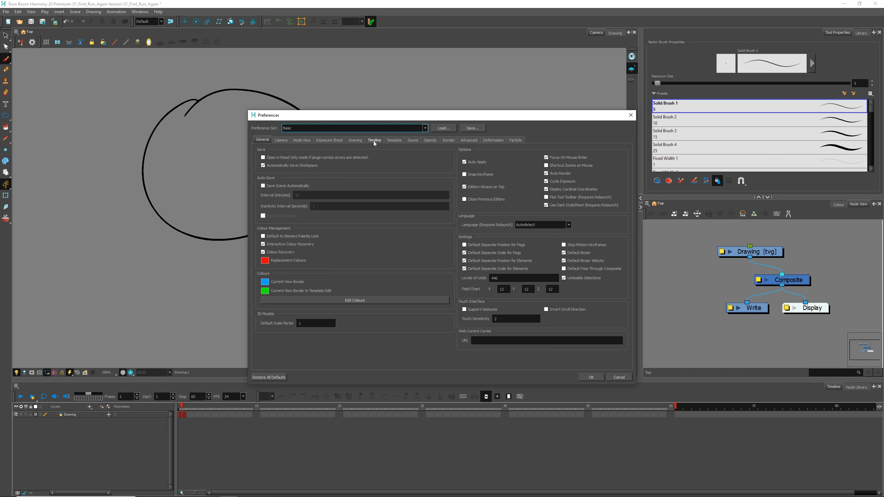
{"action": "left_click", "coordinate": [281, 142]}
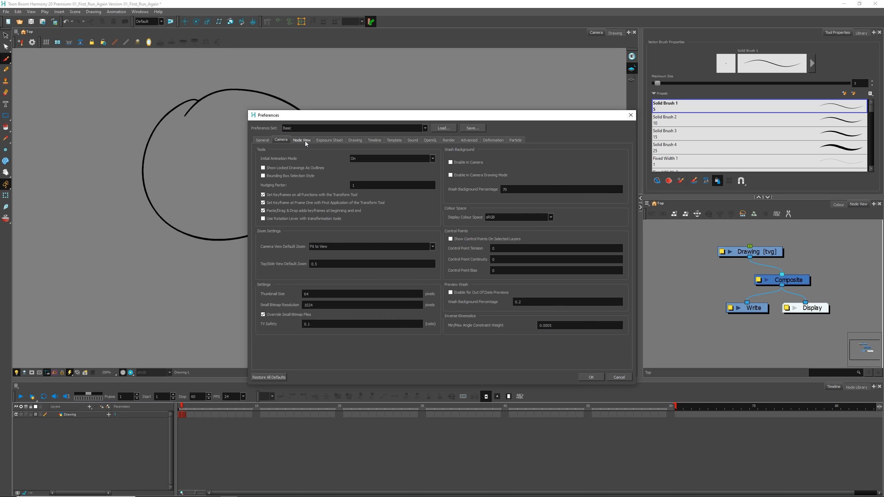
{"action": "left_click", "coordinate": [304, 142]}
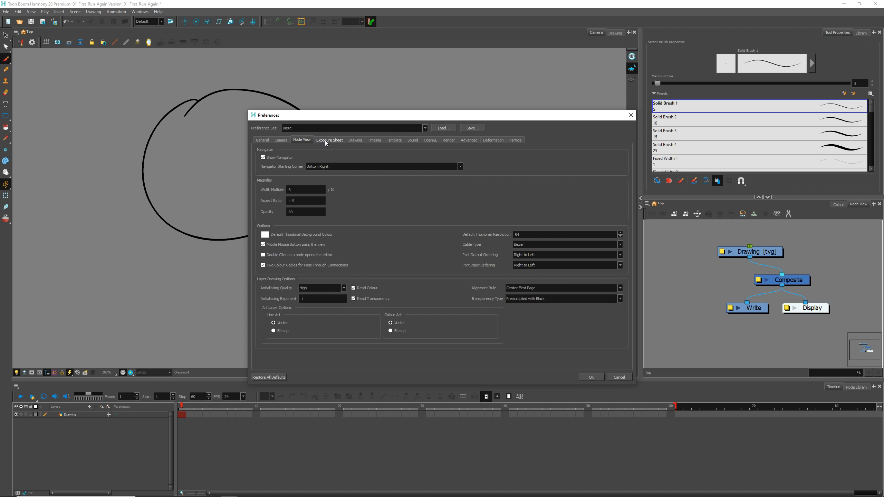
{"action": "left_click", "coordinate": [326, 143]}
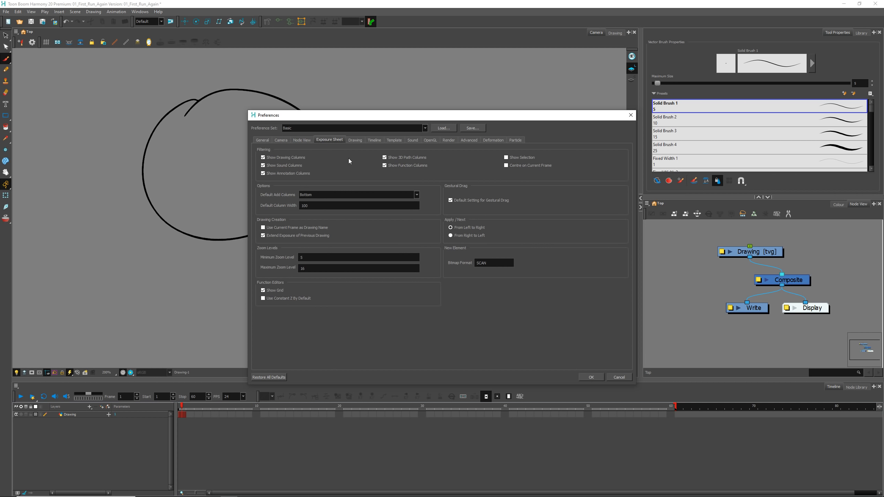
{"action": "left_click", "coordinate": [355, 140]}
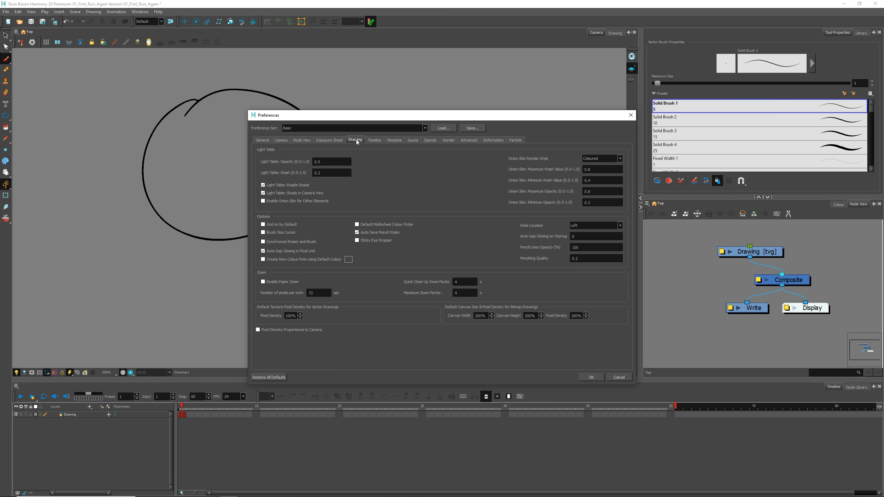
{"action": "left_click", "coordinate": [384, 139]}
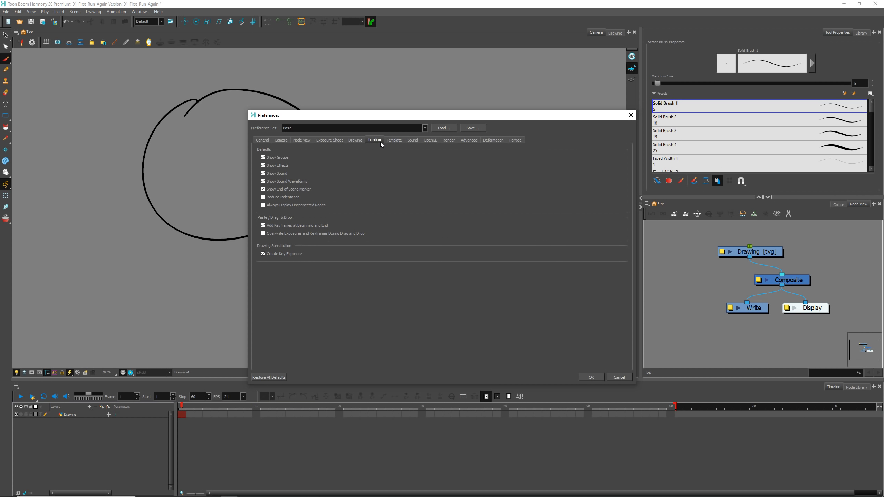
Examine the OpenGL preferences and toggle the Enable option for Full Scene Antialiasing
{"action": "left_click", "coordinate": [434, 139]}
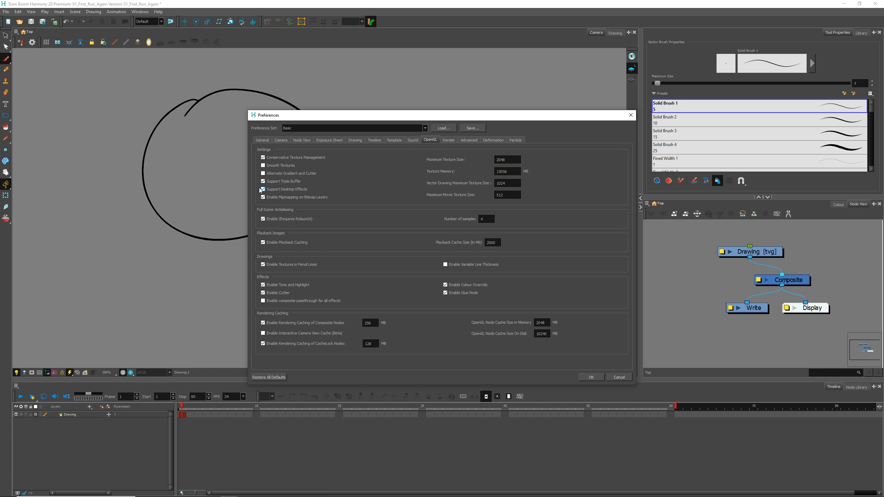
{"action": "mouse_move", "coordinate": [286, 190]}
{"action": "left_click", "coordinate": [263, 219]}
Enable Support Overlay and Underlay Arts, Advanced Display and Advanced Palette Lists in the Advanced preferences and accept the changes
{"action": "left_click", "coordinate": [468, 140]}
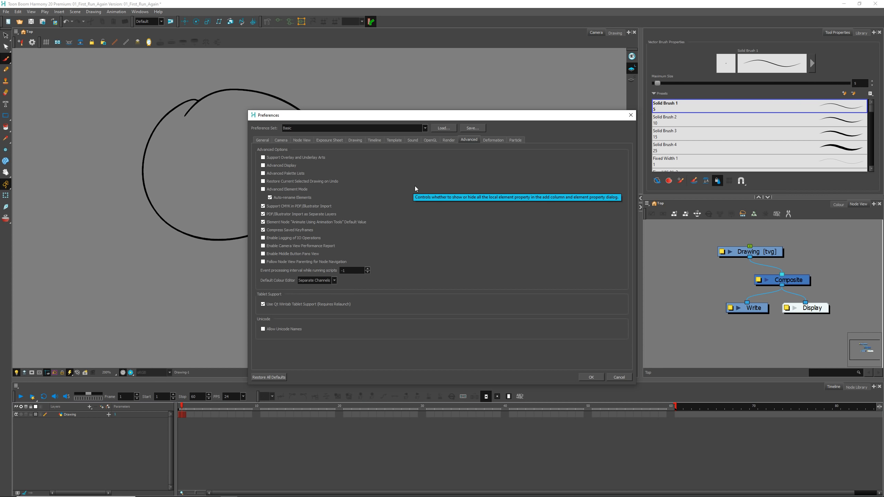
{"action": "left_click", "coordinate": [263, 158]}
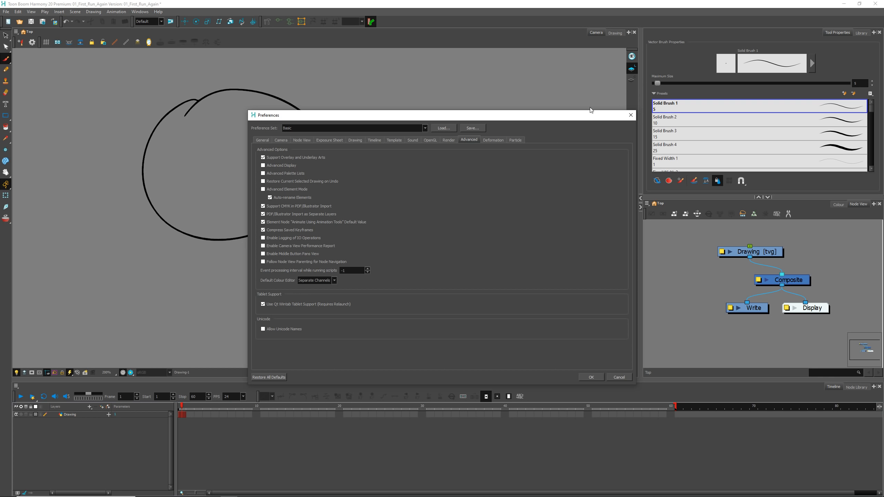
{"action": "left_click", "coordinate": [263, 165]}
{"action": "left_click", "coordinate": [263, 173]}
{"action": "left_click", "coordinate": [592, 378]}
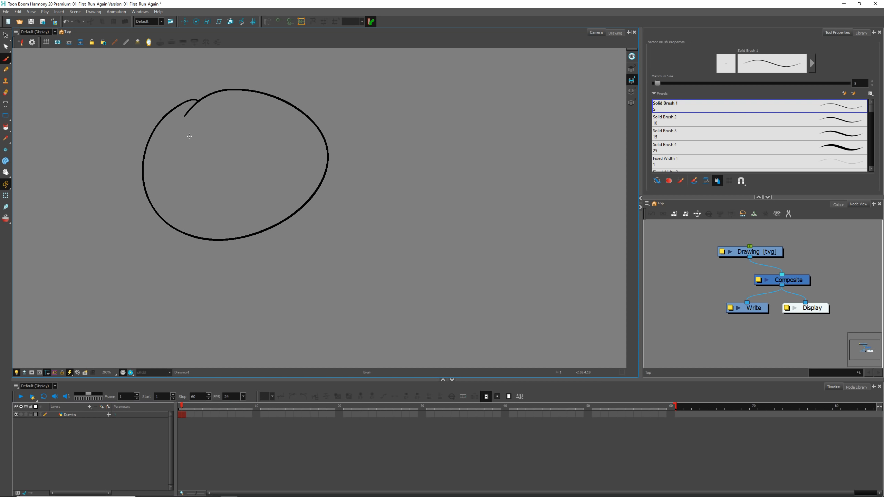
Brush two oval eyes and a wide smile inside the circle in the Camera view, redrawing the mouth until it fits the face
{"action": "mouse_move", "coordinate": [189, 136]}
{"action": "left_mouse_down"}
{"action": "mouse_move", "coordinate": [182, 160]}
{"action": "mouse_move", "coordinate": [179, 137]}
{"action": "left_mouse_up"}
{"action": "mouse_move", "coordinate": [245, 125]}
{"action": "left_mouse_down"}
{"action": "mouse_move", "coordinate": [239, 156]}
{"action": "mouse_move", "coordinate": [238, 129]}
{"action": "left_mouse_up"}
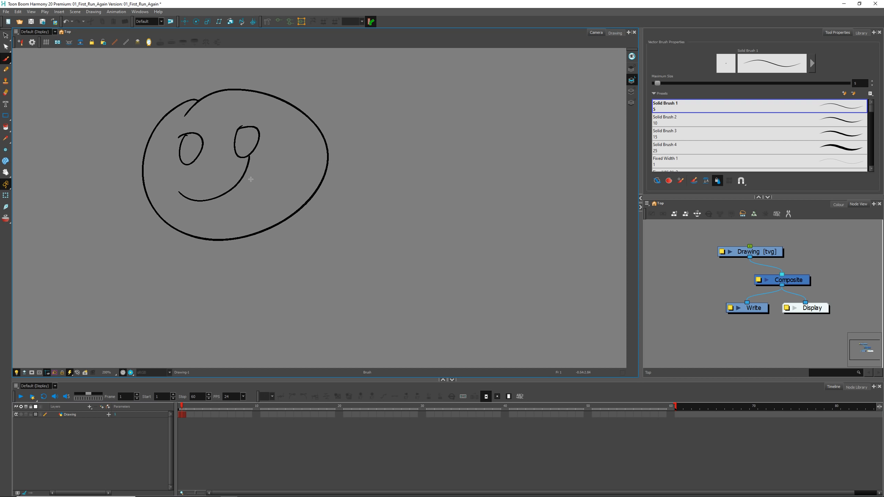
{"action": "key", "text": "ctrl+z"}
{"action": "mouse_move", "coordinate": [181, 186]}
{"action": "left_mouse_down"}
{"action": "mouse_move", "coordinate": [193, 200]}
{"action": "mouse_move", "coordinate": [266, 151]}
{"action": "left_mouse_up"}
{"action": "key", "text": "ctrl+z"}
{"action": "left_click_drag", "start_coordinate": [179, 188], "coordinate": [284, 171]}
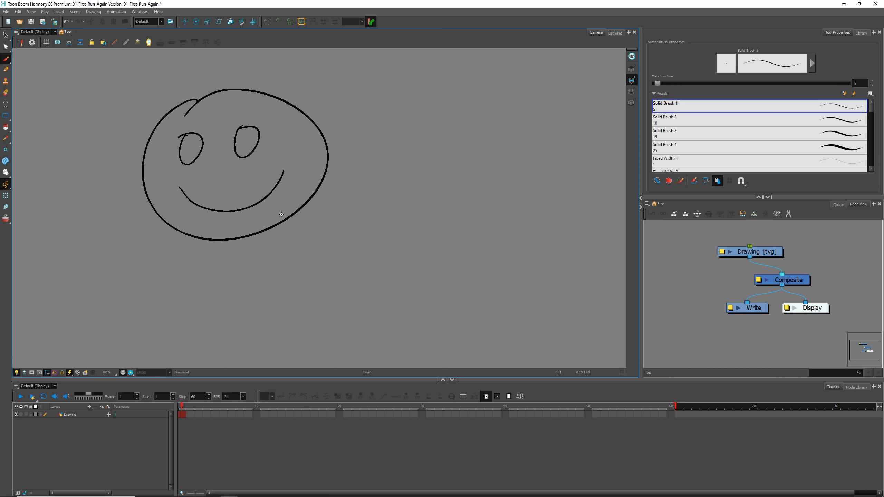
Switch to the Drawing view and adjust the zoom to inspect the smiley face there
{"action": "left_click", "coordinate": [615, 32]}
{"action": "scroll", "coordinate": [306, 163], "scroll_direction": "up", "scroll_amount": 4}
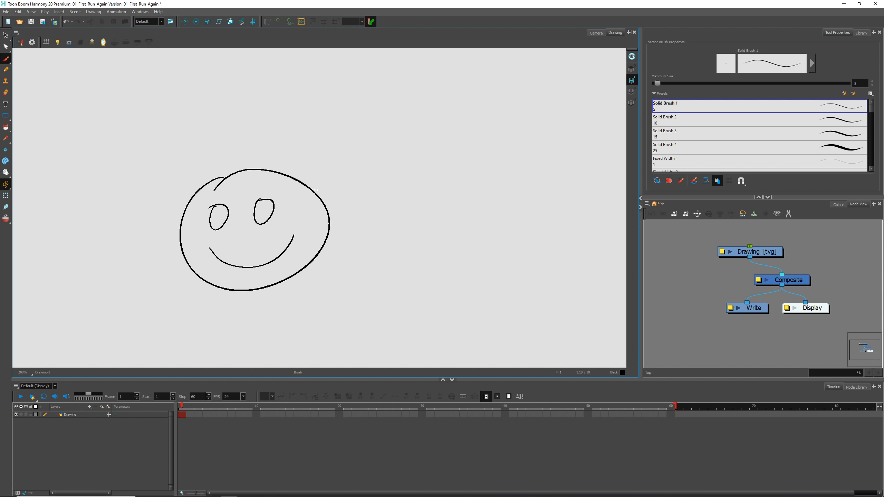